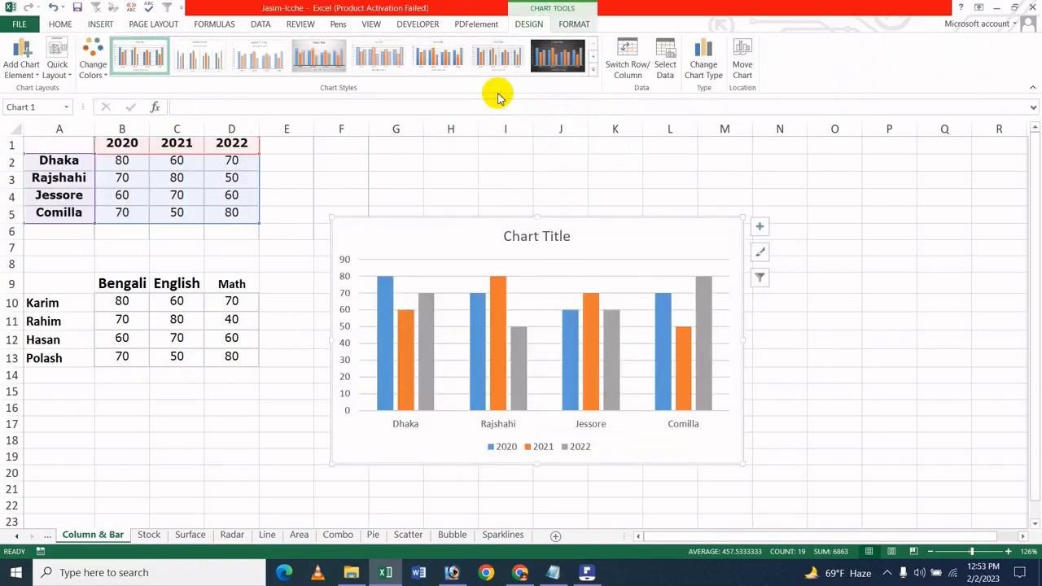
# Step: Move the chart up and closer to the data tables, just beside column D
pyautogui.click(528, 236)
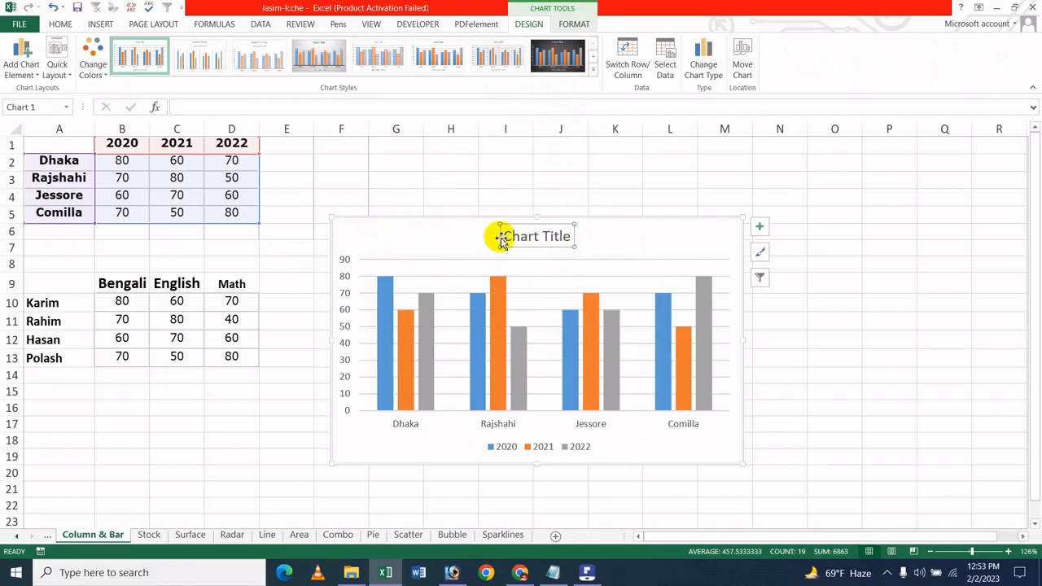
pyautogui.moveTo(405, 236); pyautogui.dragTo(360, 200)
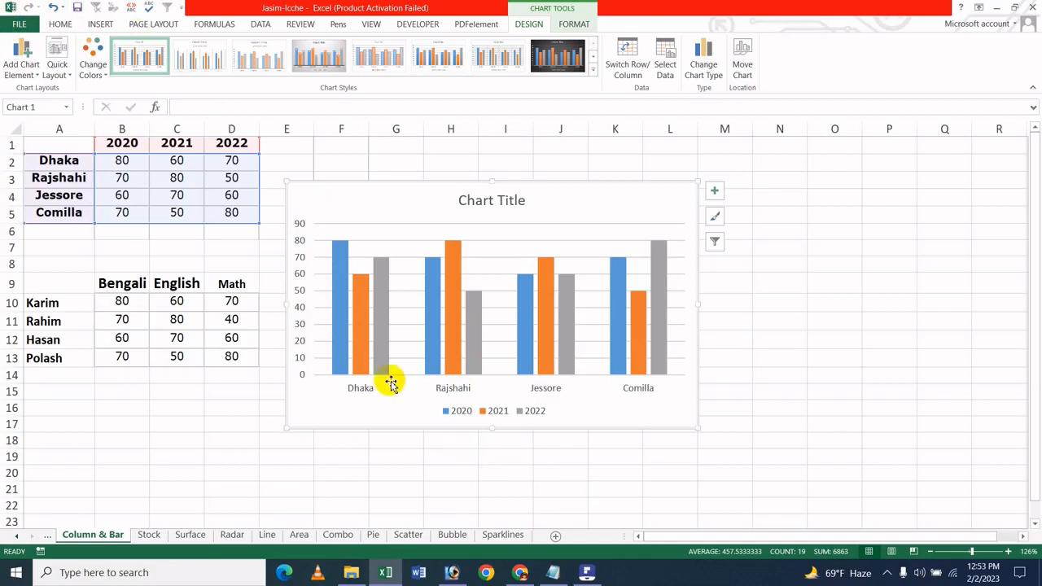
pyautogui.hotkey('ctrl', 'q')
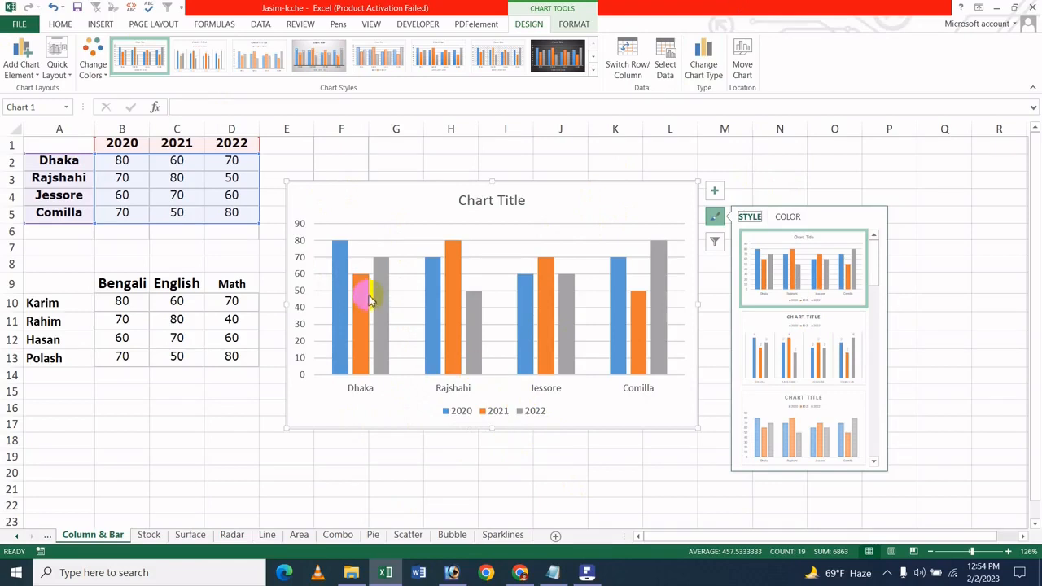
pyautogui.moveTo(386, 293)
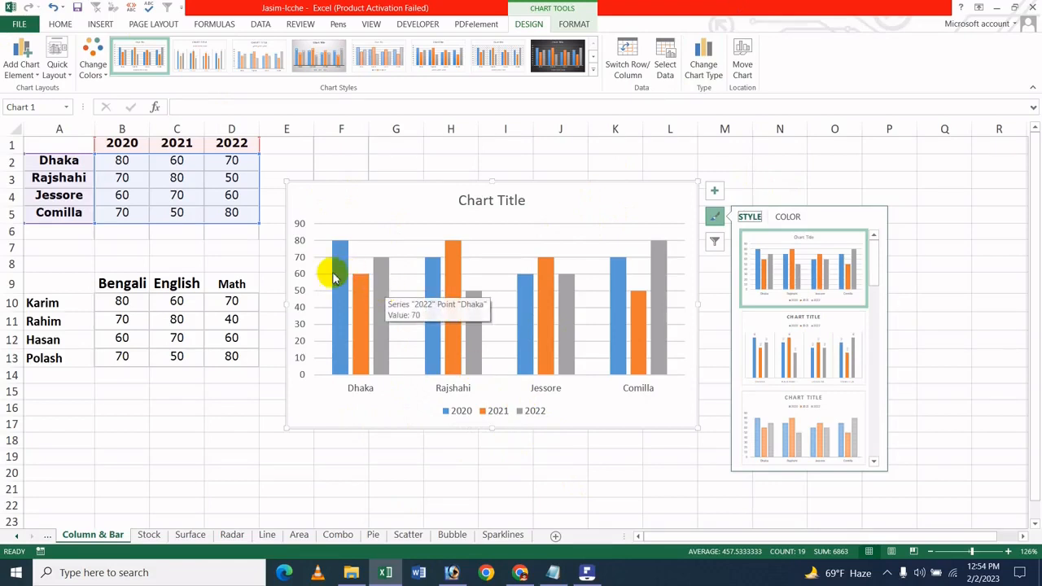
pyautogui.moveTo(342, 288)
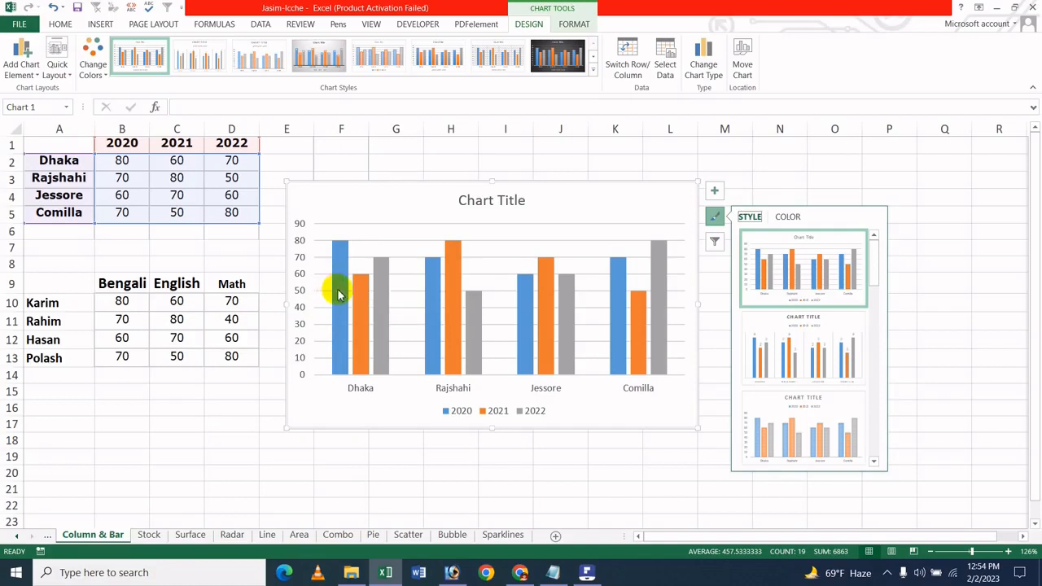
pyautogui.press('Up')
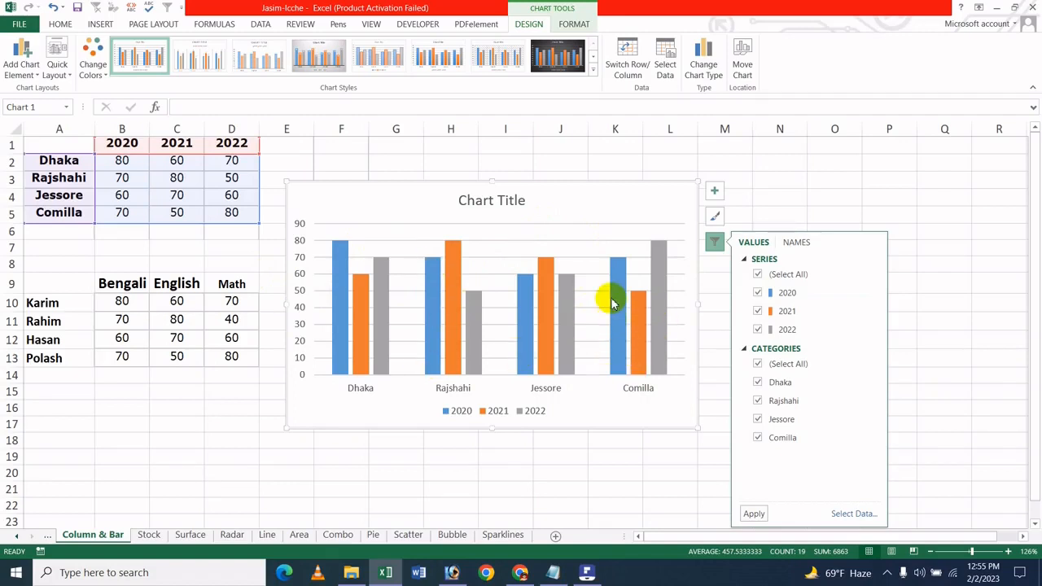
pyautogui.moveTo(620, 299)
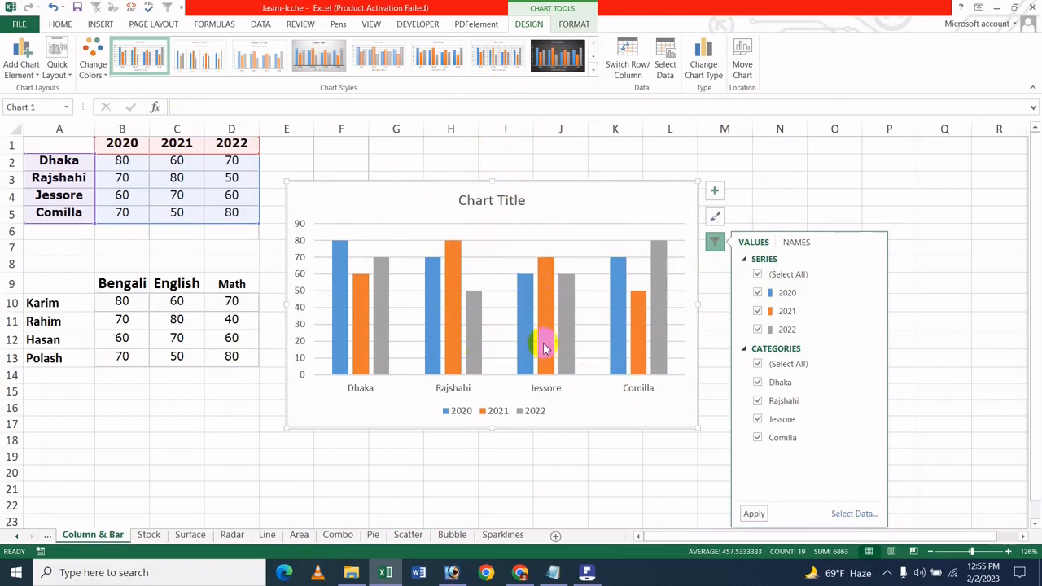
# Step: Replace the chart's title text with "Bangladesh Education Board" and deselect the chart
pyautogui.click(515, 197)
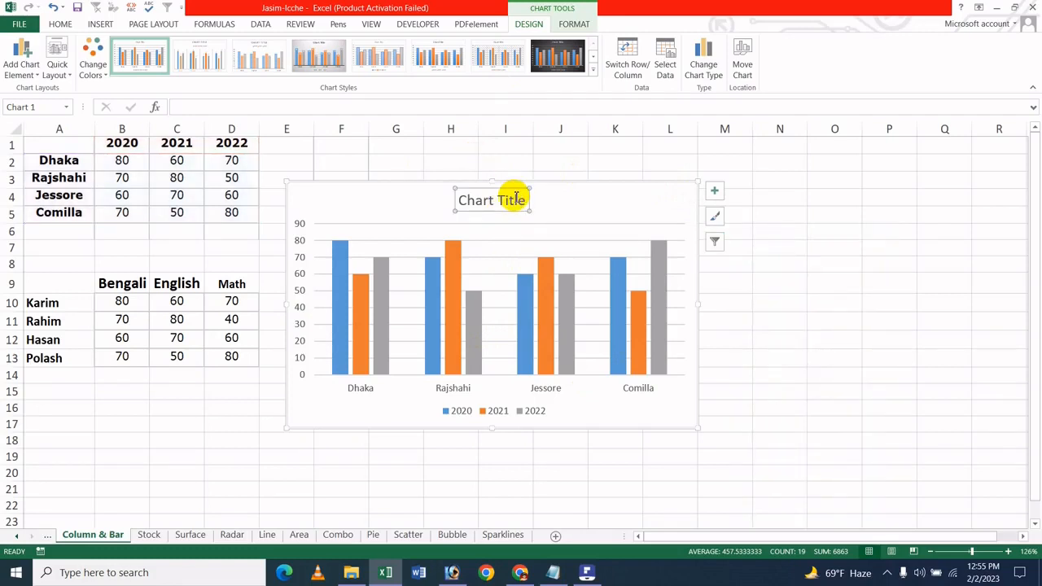
pyautogui.click(514, 200)
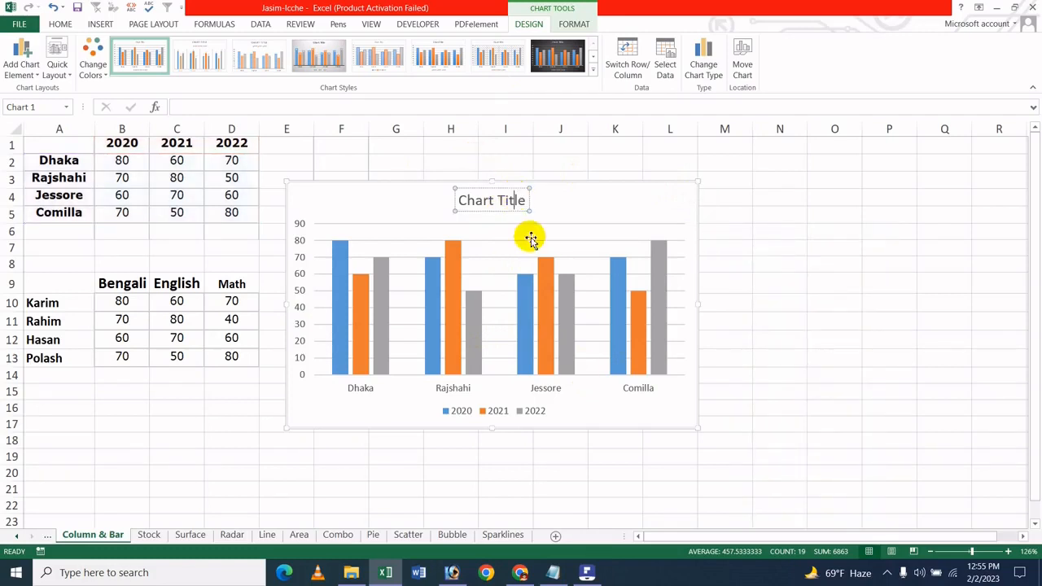
pyautogui.hotkey('ctrl', 'a')
pyautogui.press('BackSpace')
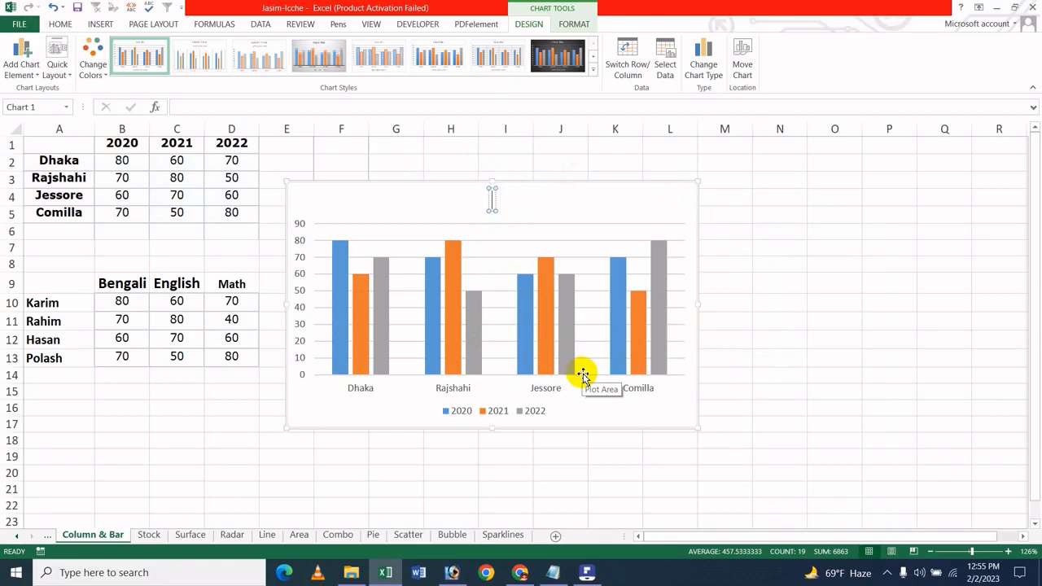
pyautogui.write('Bangladesh Education')
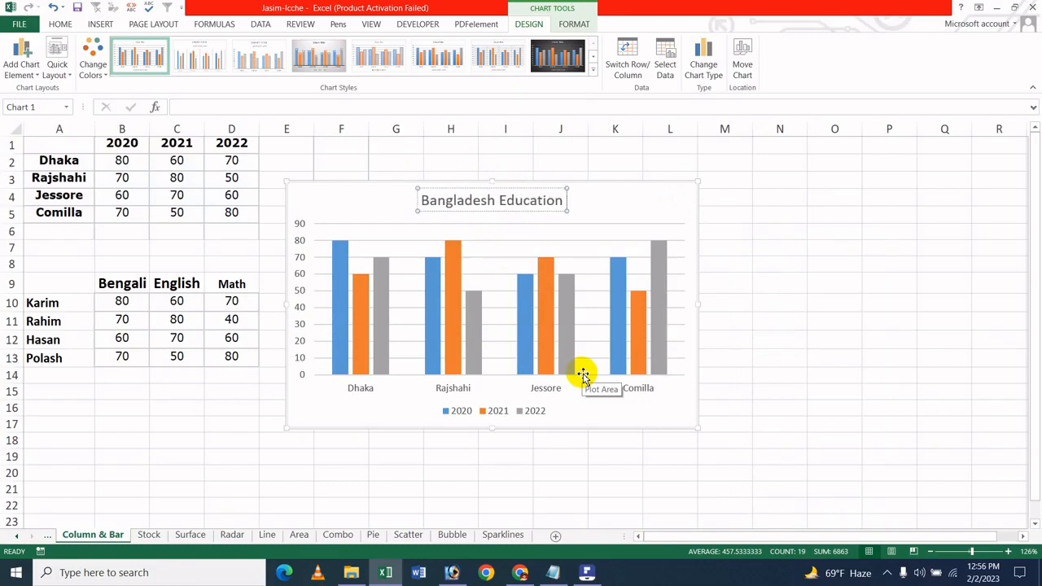
pyautogui.write(' B')
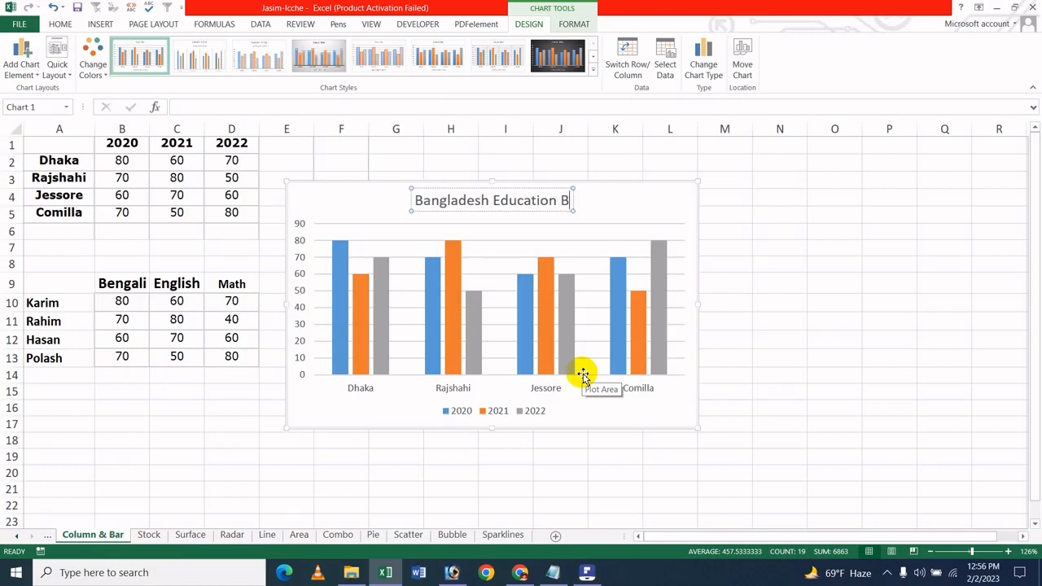
pyautogui.write('oard')
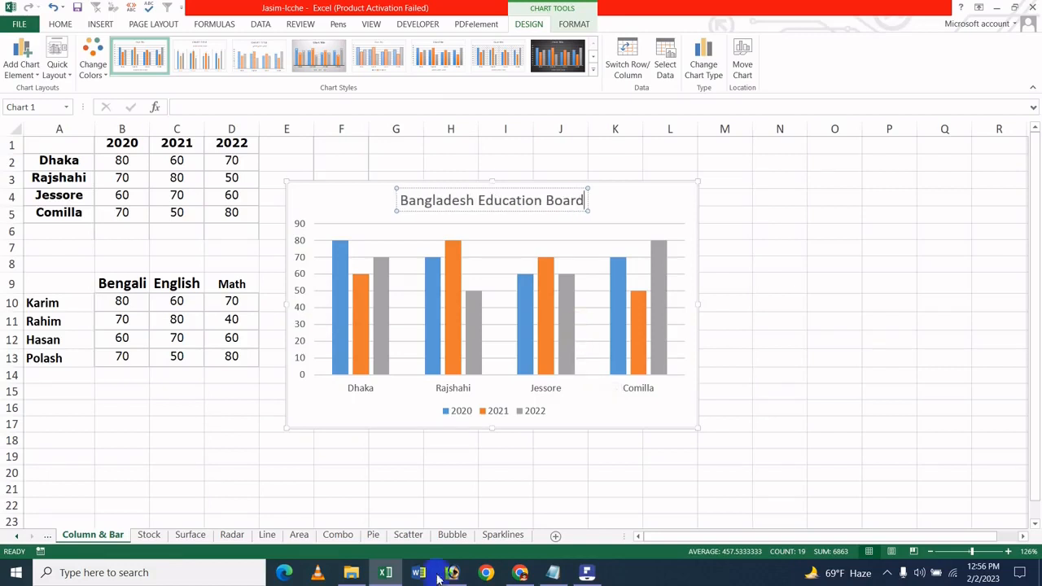
pyautogui.click(692, 210)
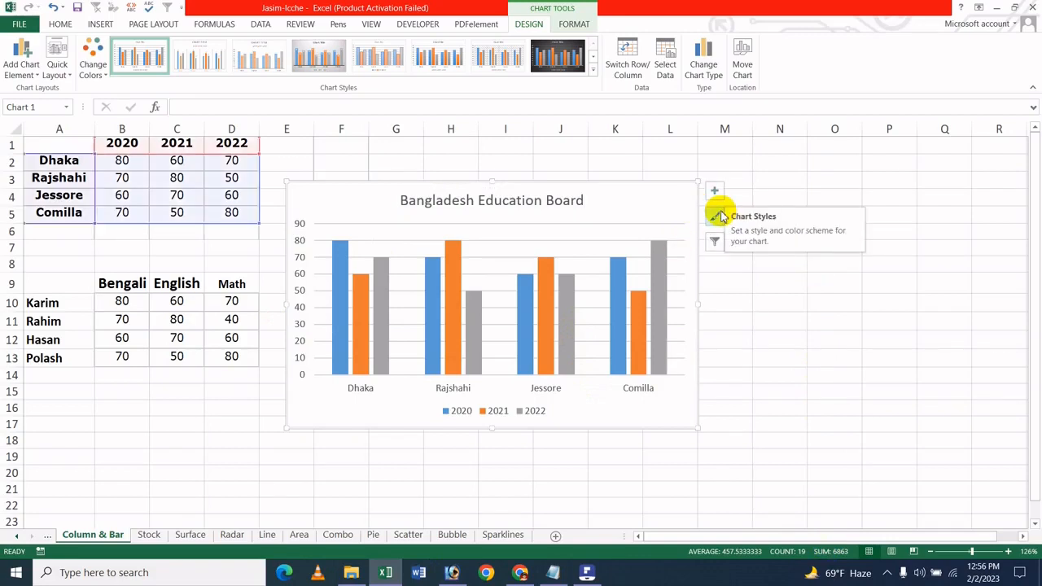
pyautogui.click(898, 255)
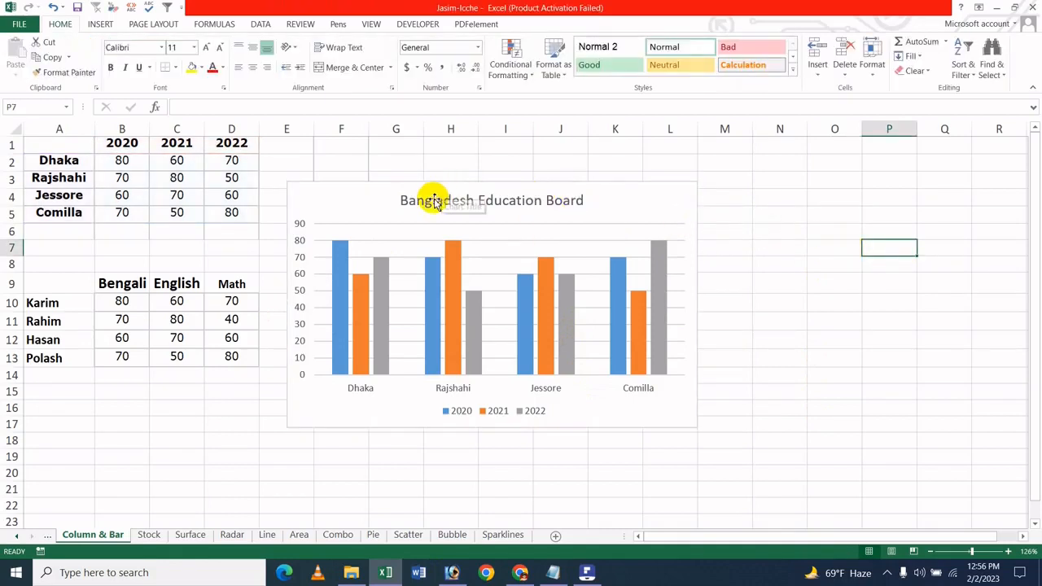
# Step: Open the chart title's fill options, try a solid and a gradient fill, and return the fill to automatic
pyautogui.doubleClick(508, 204)
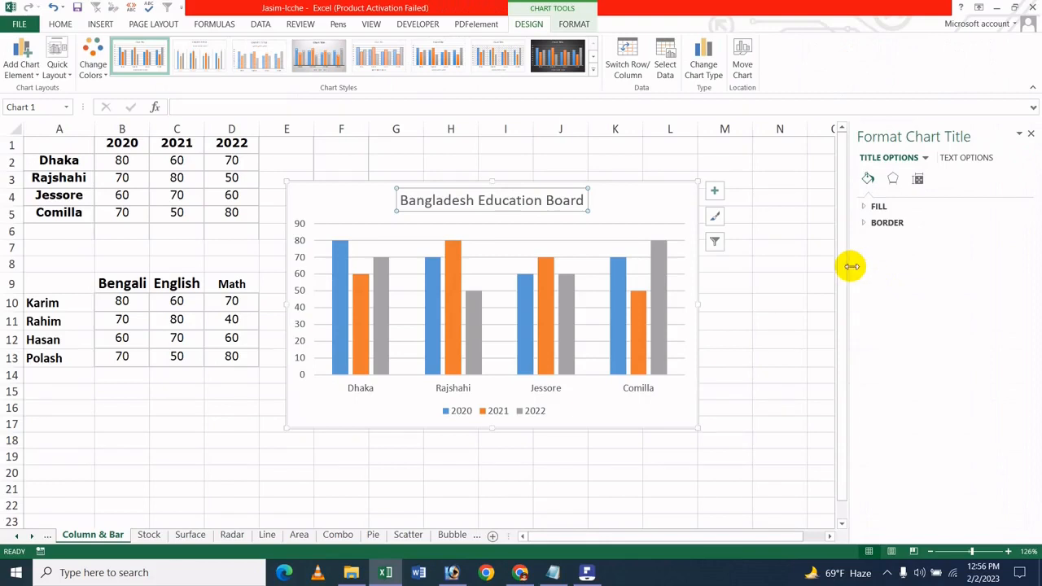
pyautogui.click(913, 208)
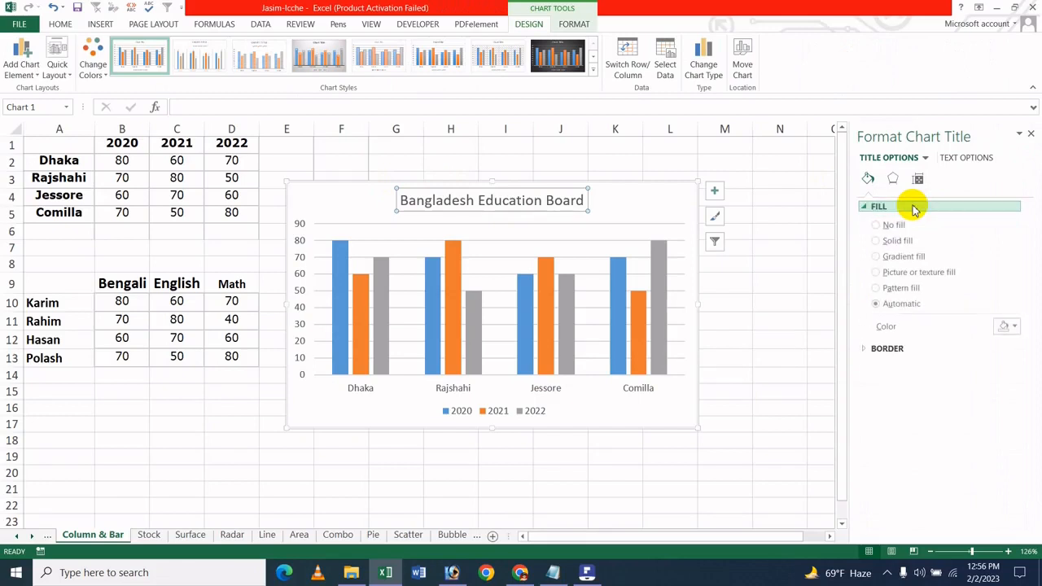
pyautogui.click(893, 242)
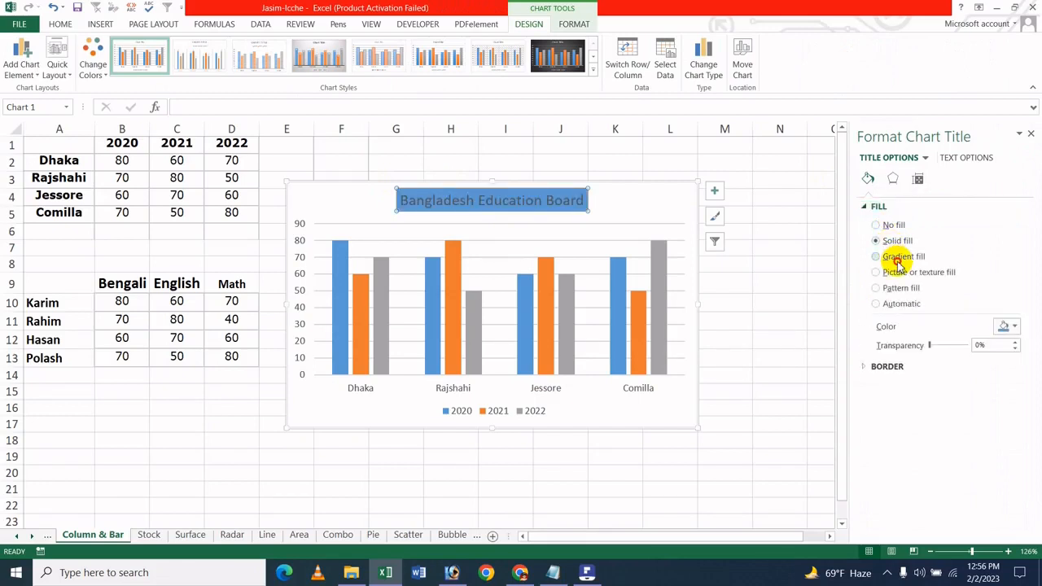
pyautogui.click(897, 258)
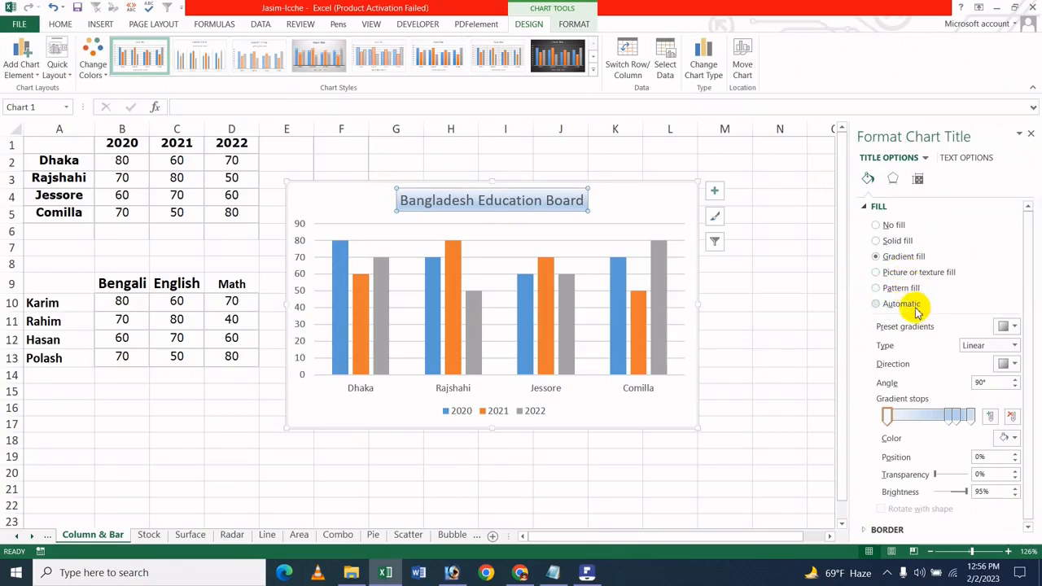
pyautogui.click(915, 309)
# Step: Give the chart title a solid yellow fill at 72% transparency, after trying red as the fill colour
pyautogui.click(1007, 325)
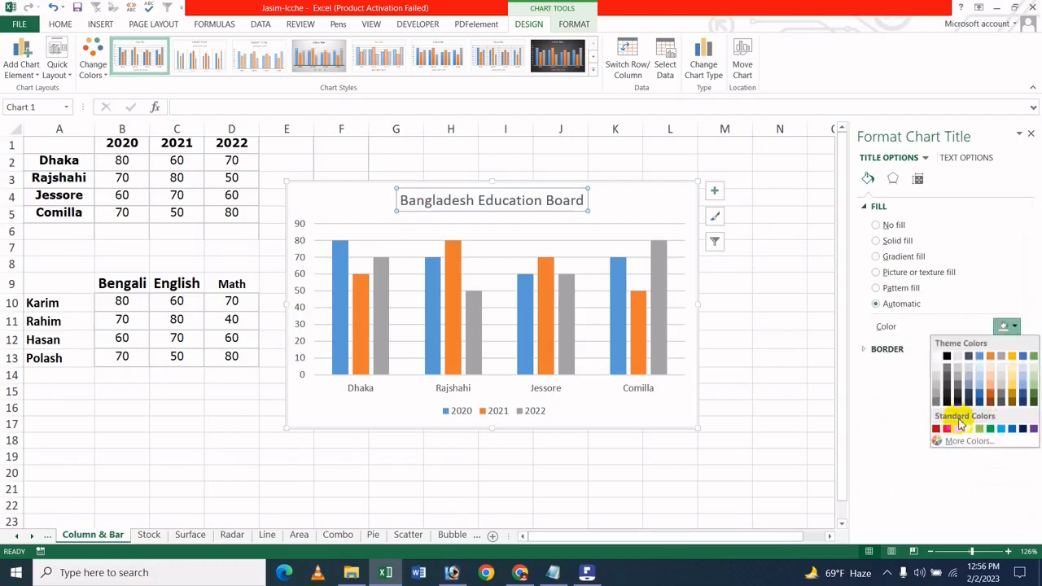
pyautogui.click(947, 428)
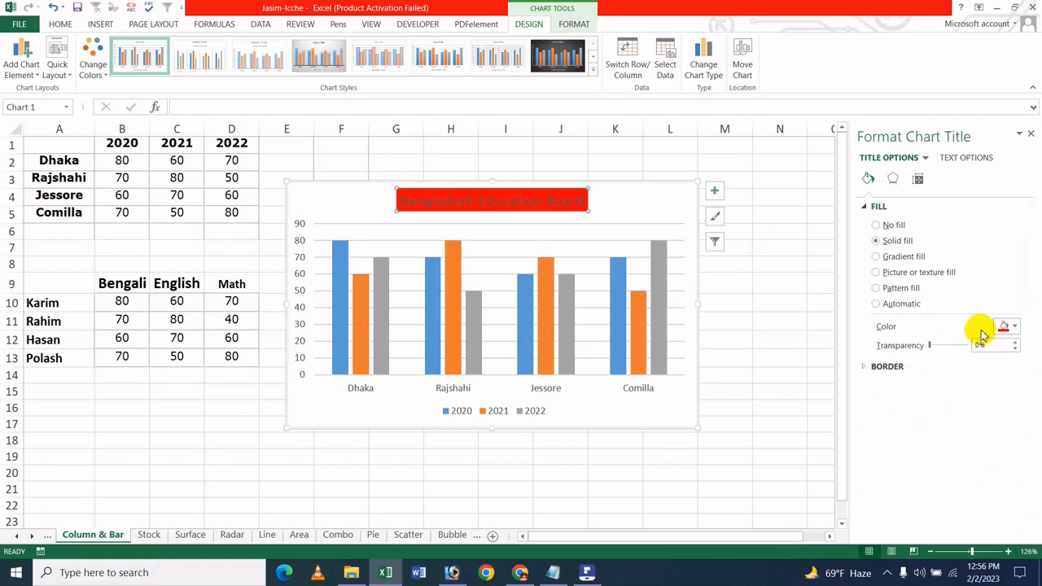
pyautogui.moveTo(933, 345); pyautogui.dragTo(958, 347)
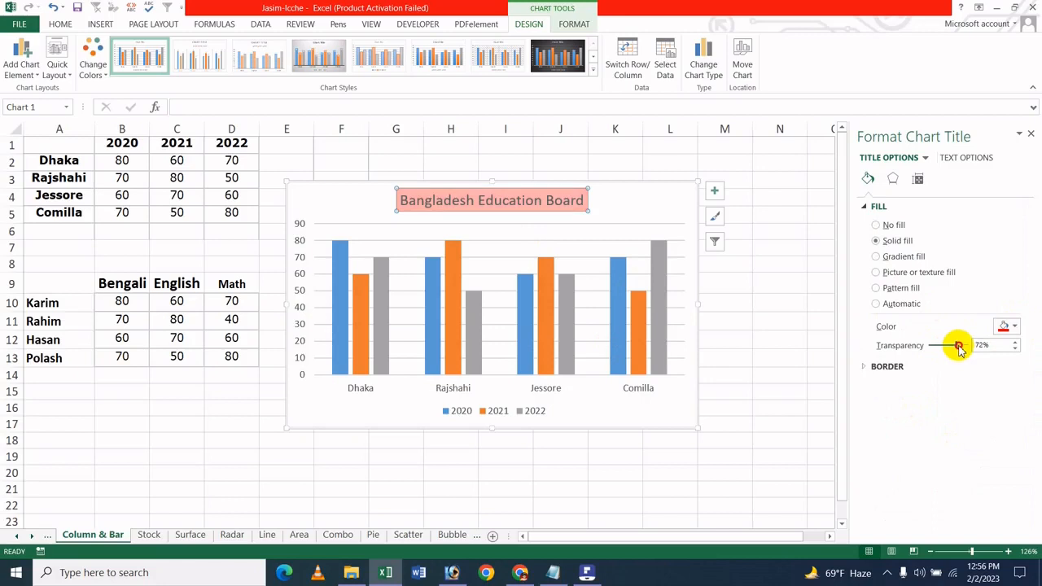
pyautogui.click(1009, 325)
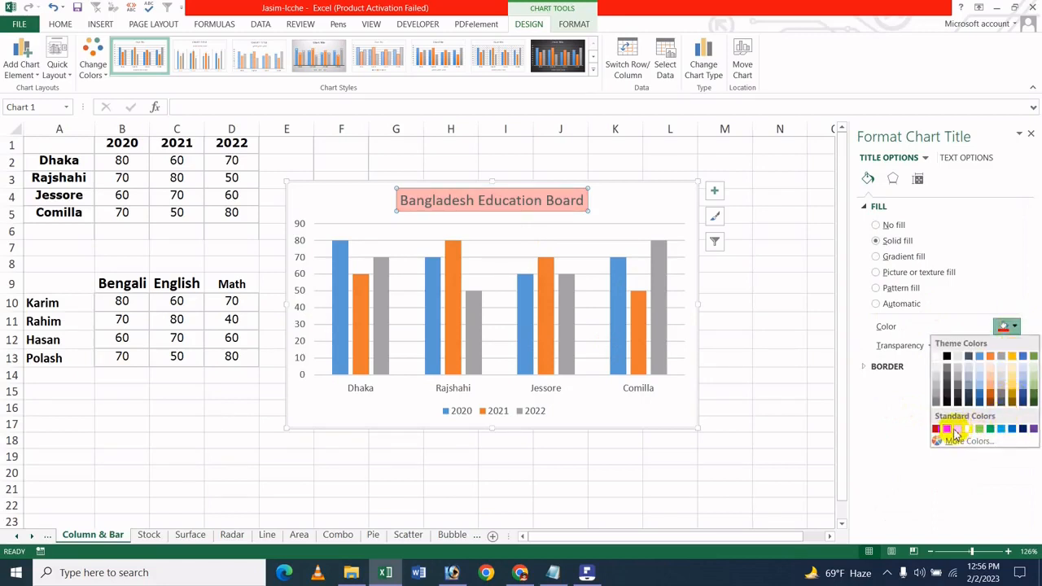
pyautogui.click(968, 428)
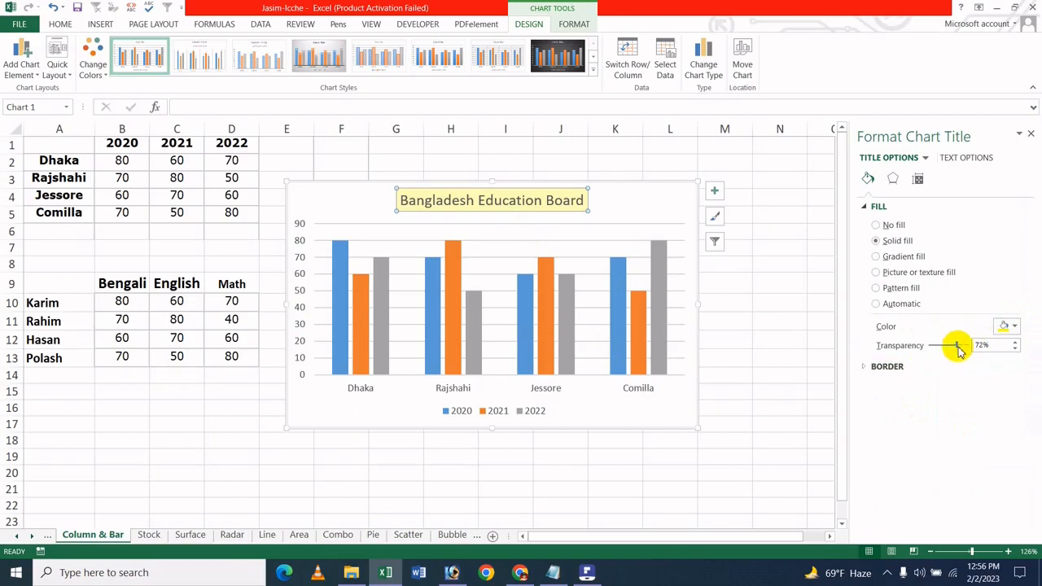
# Step: Set the title fill's transparency to 70%, after trying 73%, 50% and 100%
pyautogui.click(1015, 341)
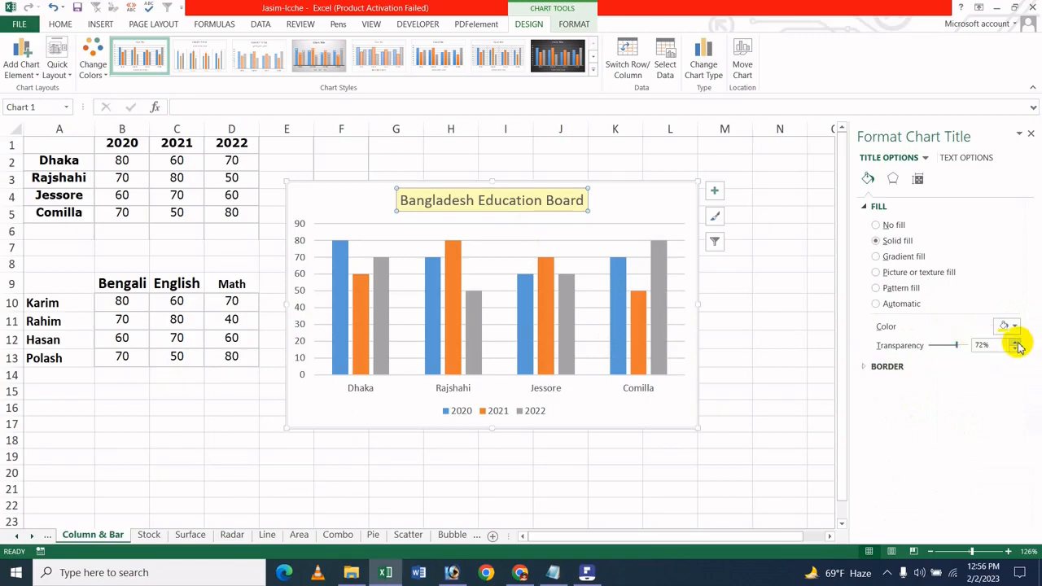
pyautogui.click(930, 345)
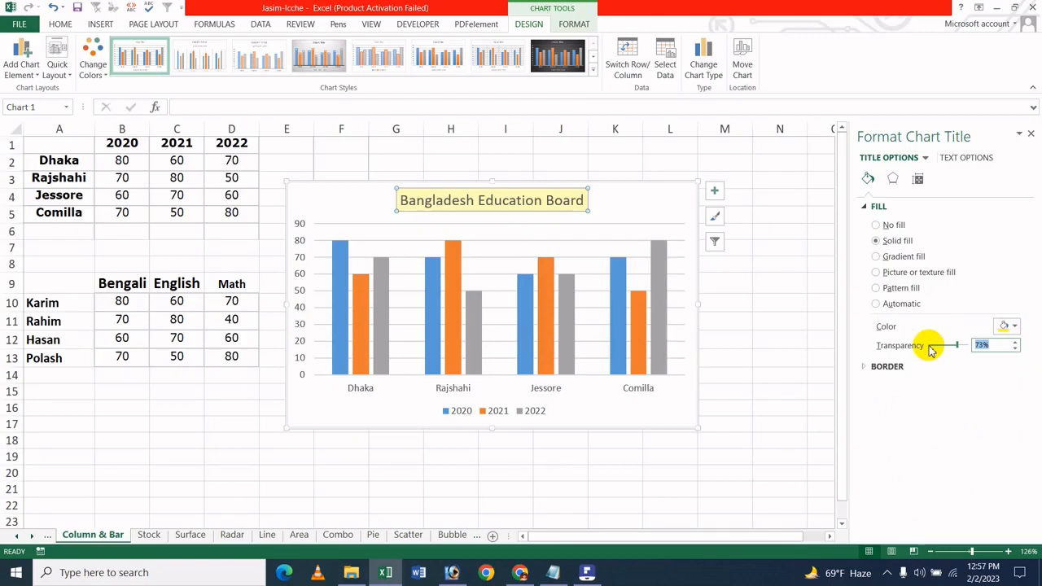
pyautogui.write('50')
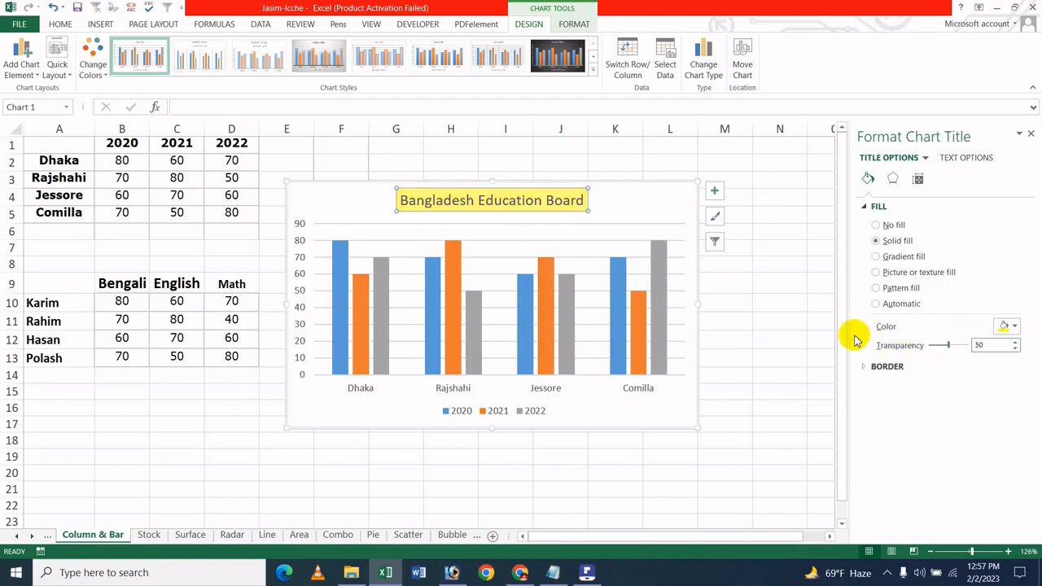
pyautogui.press('BackSpace')
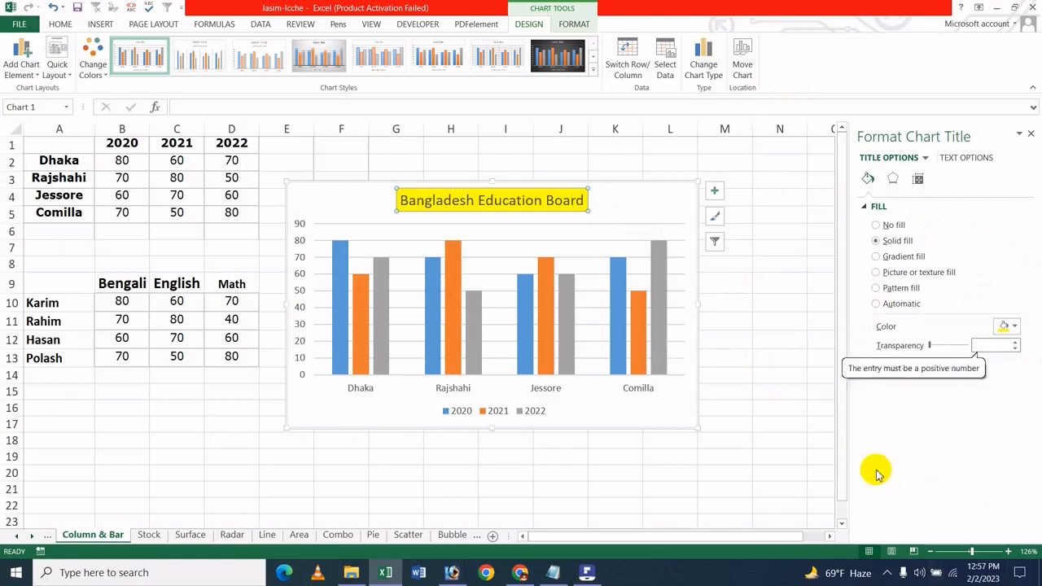
pyautogui.write('100')
pyautogui.press('Return')
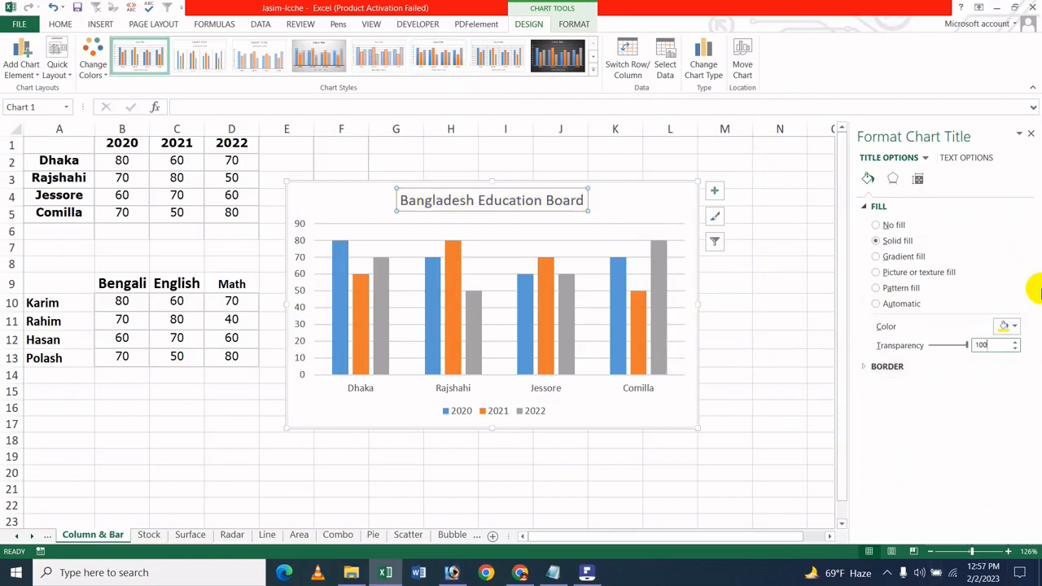
pyautogui.press('BackSpace')
pyautogui.press('BackSpace')
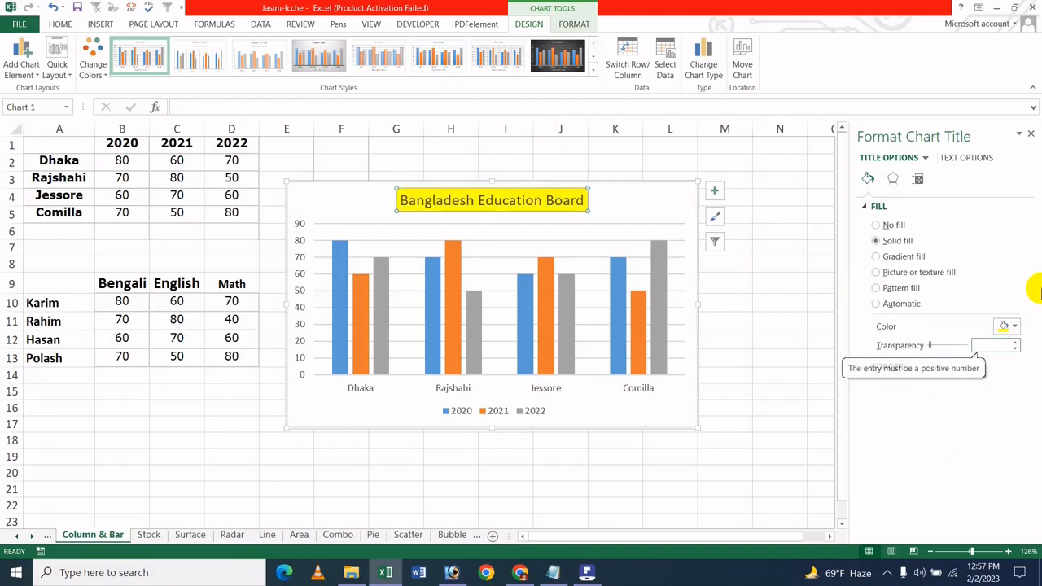
pyautogui.write('70')
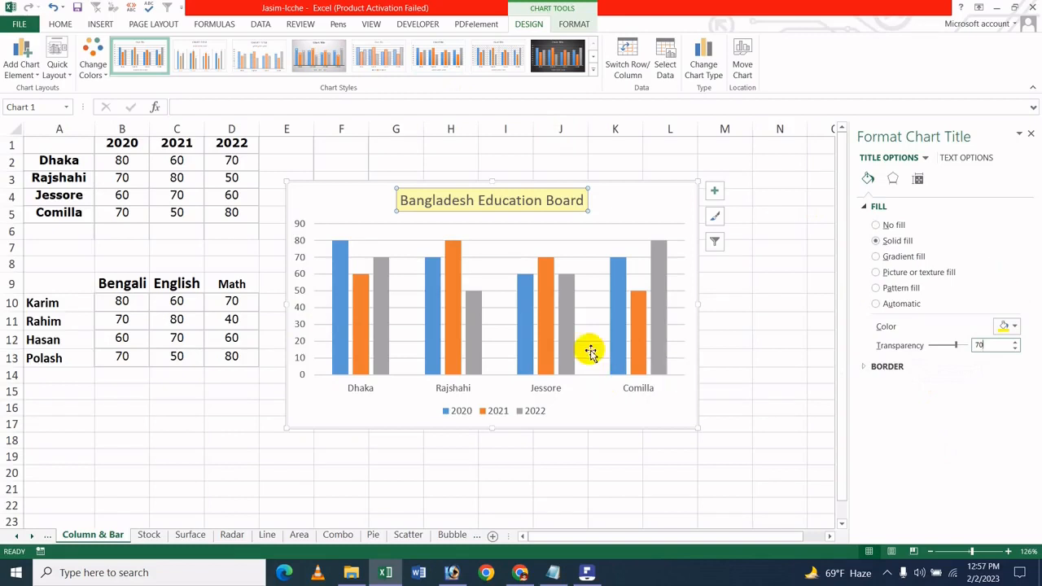
# Step: Give the chart title a solid line border in light blue
pyautogui.click(900, 368)
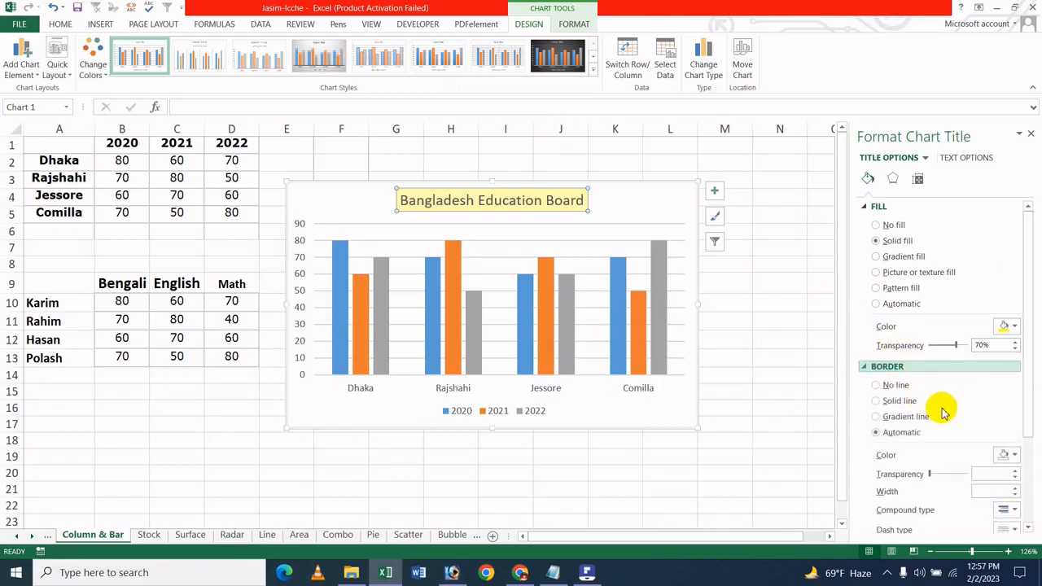
pyautogui.scroll(-4, 935, 370)
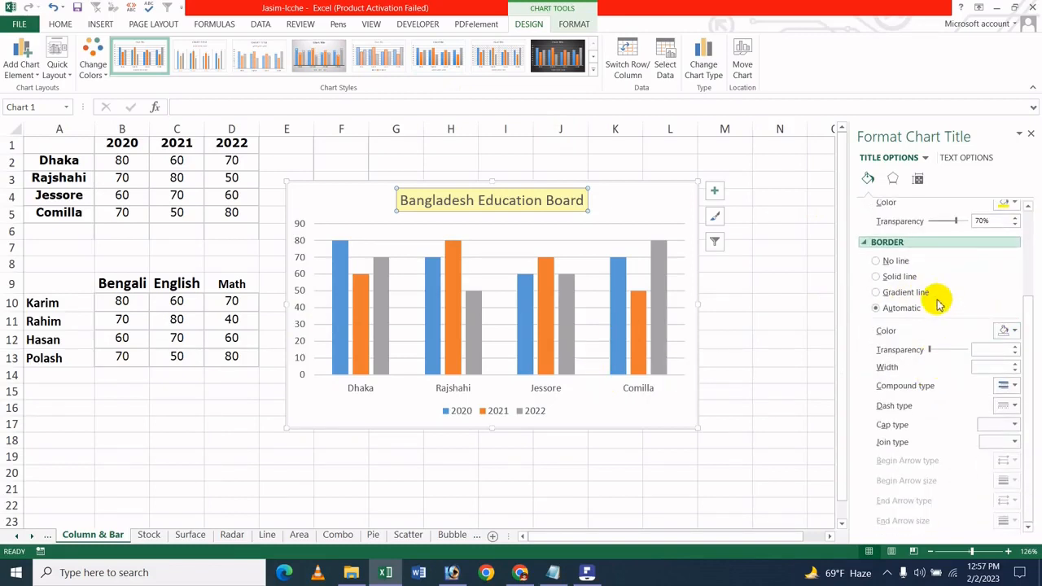
pyautogui.click(920, 293)
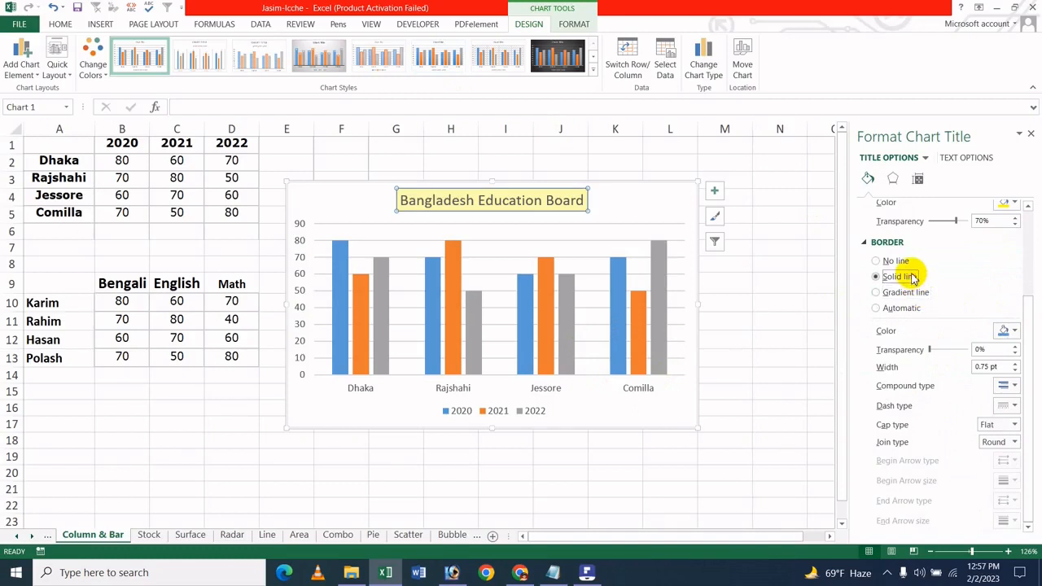
pyautogui.click(1006, 330)
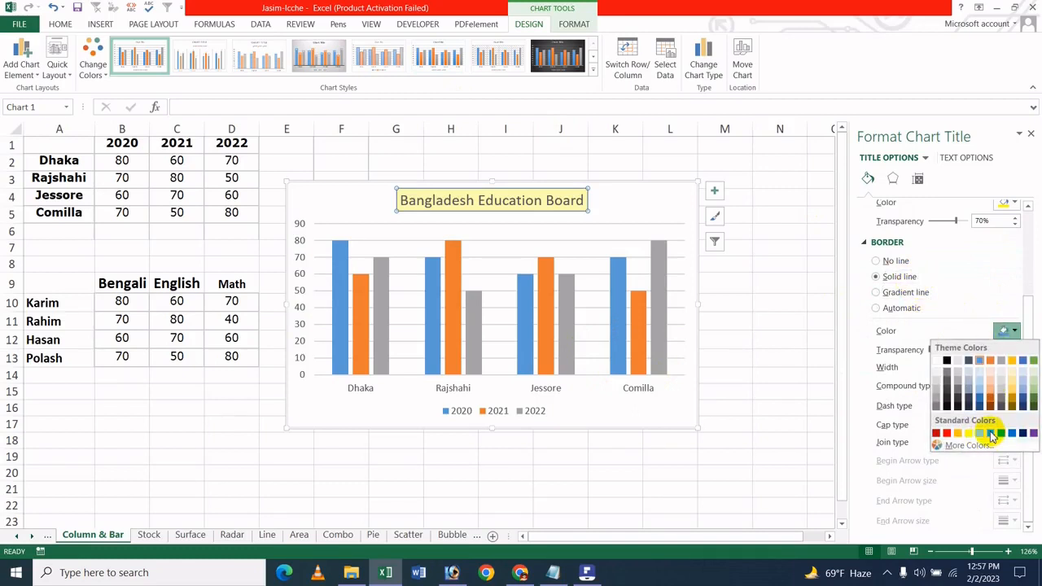
pyautogui.click(1003, 433)
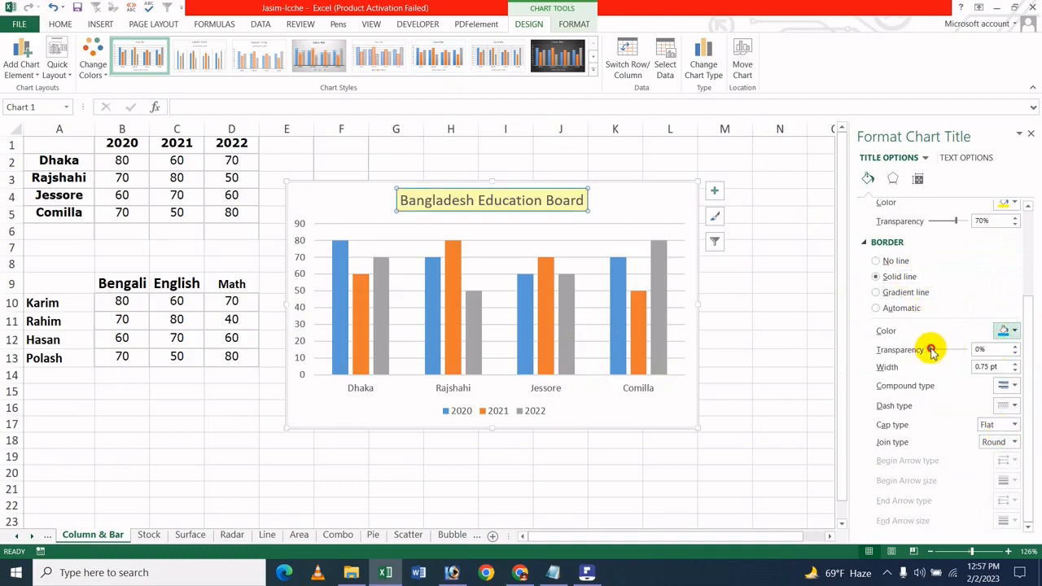
# Step: Set the title border's width to 4.25 pt and its transparency to 47%, after trying 23% and 51%
pyautogui.moveTo(932, 350); pyautogui.dragTo(939, 388)
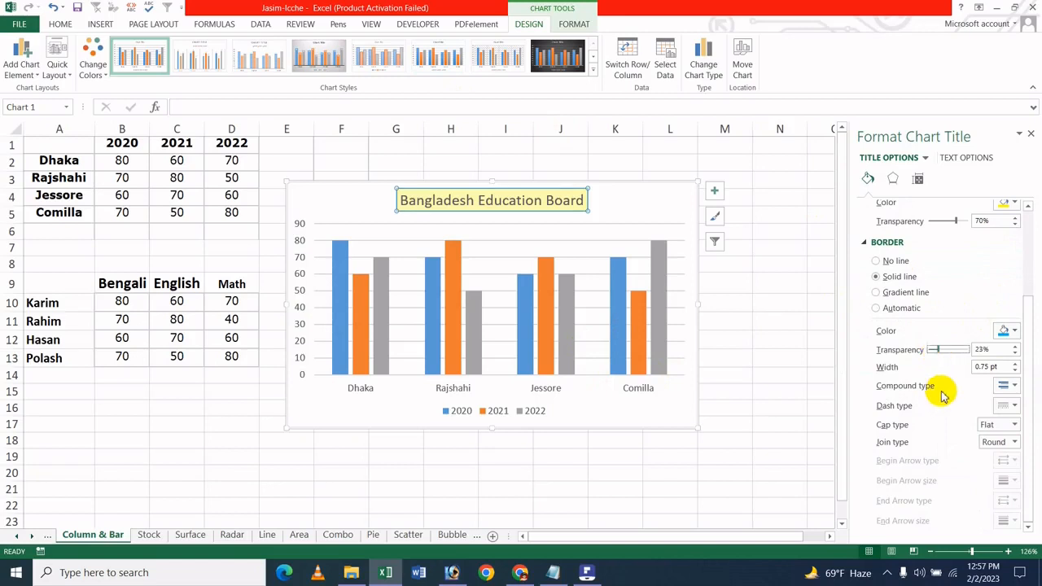
pyautogui.click(1016, 363)
pyautogui.click(1016, 363)
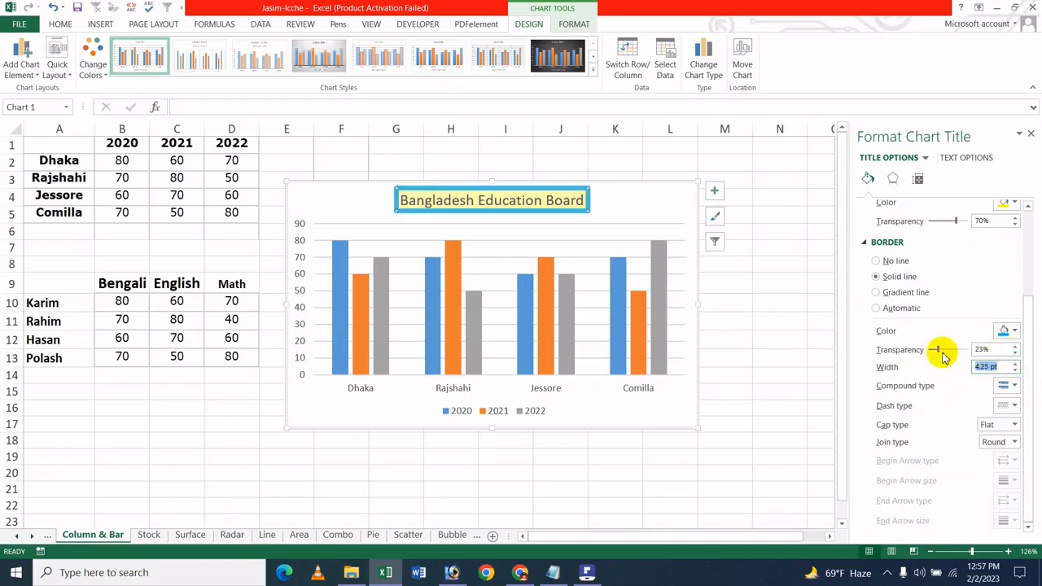
pyautogui.moveTo(938, 350)
pyautogui.mouseDown()
pyautogui.moveTo(965, 348)
pyautogui.moveTo(879, 356)
pyautogui.moveTo(949, 349)
pyautogui.mouseUp()
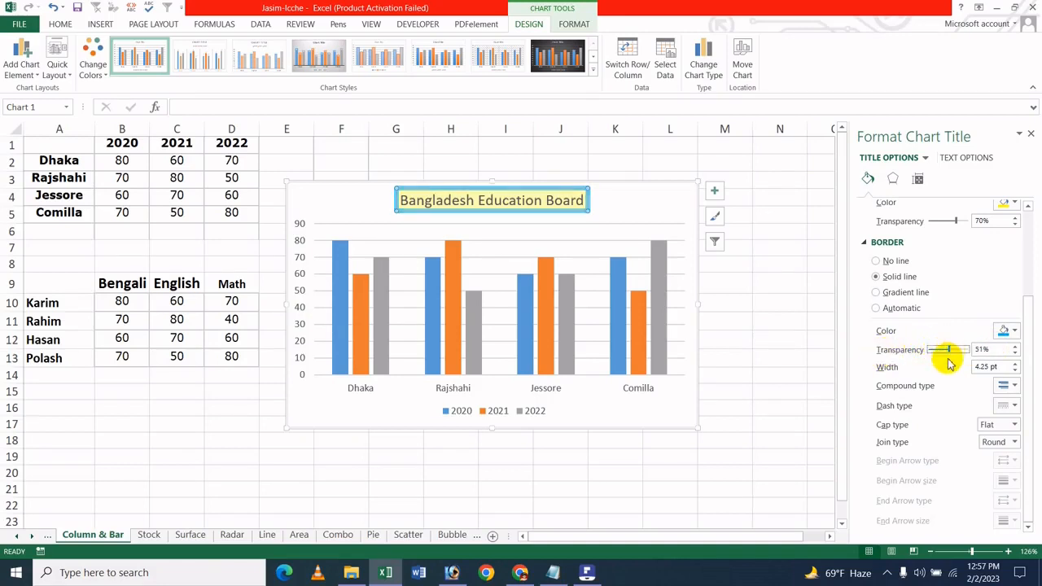
# Step: Give the title's border a round-capped, dashed compound line, close the title formatting options and deselect the chart
pyautogui.click(1015, 427)
pyautogui.click(1014, 408)
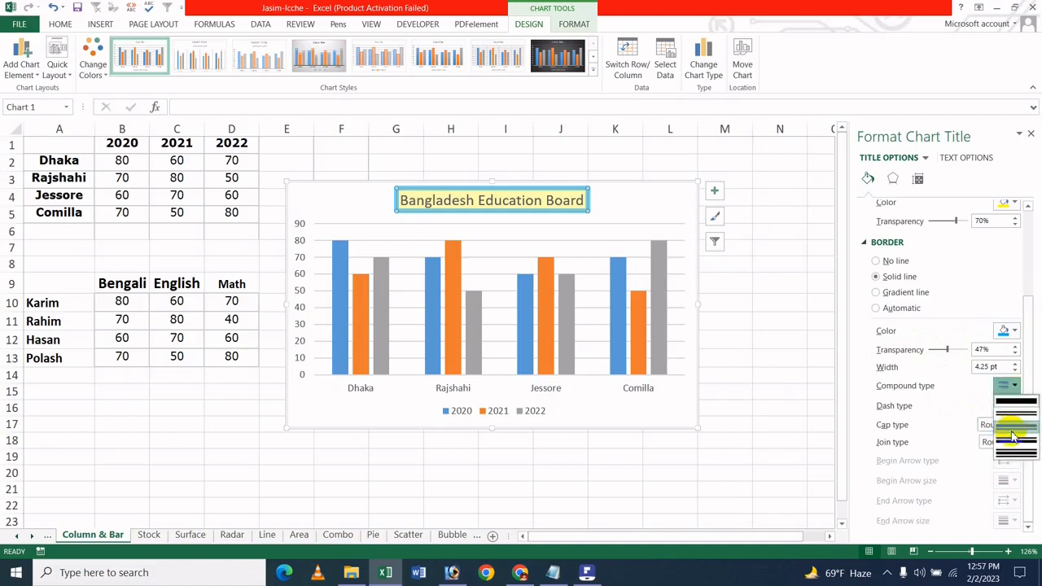
pyautogui.click(1011, 434)
pyautogui.click(1011, 406)
pyautogui.click(1008, 451)
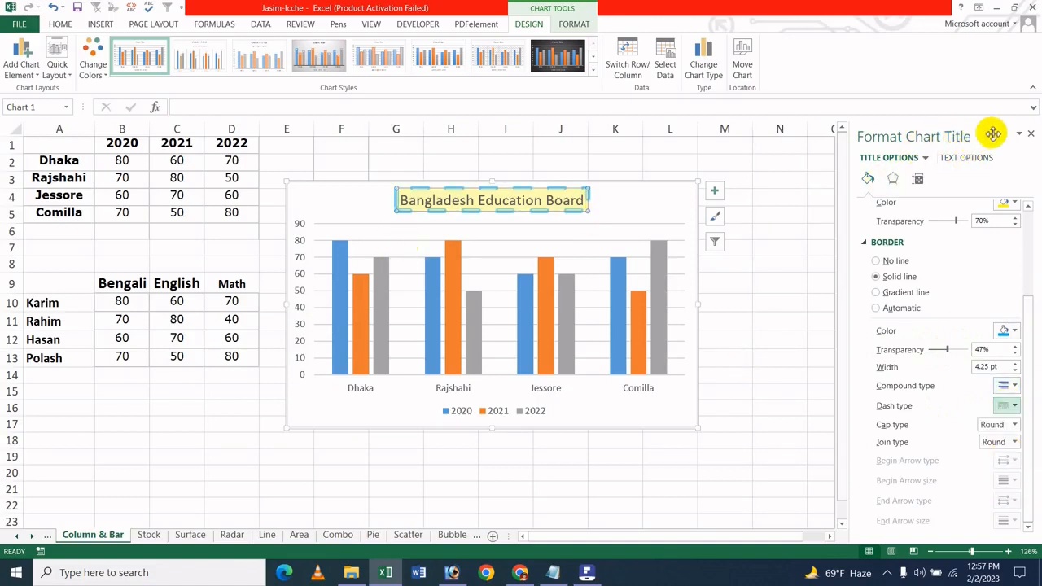
pyautogui.click(1030, 134)
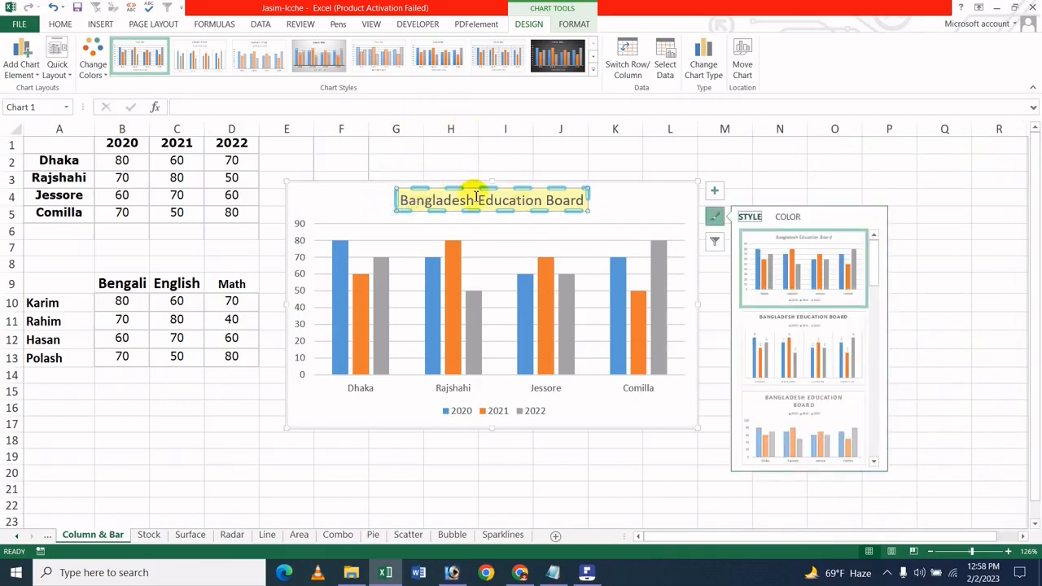
pyautogui.click(899, 181)
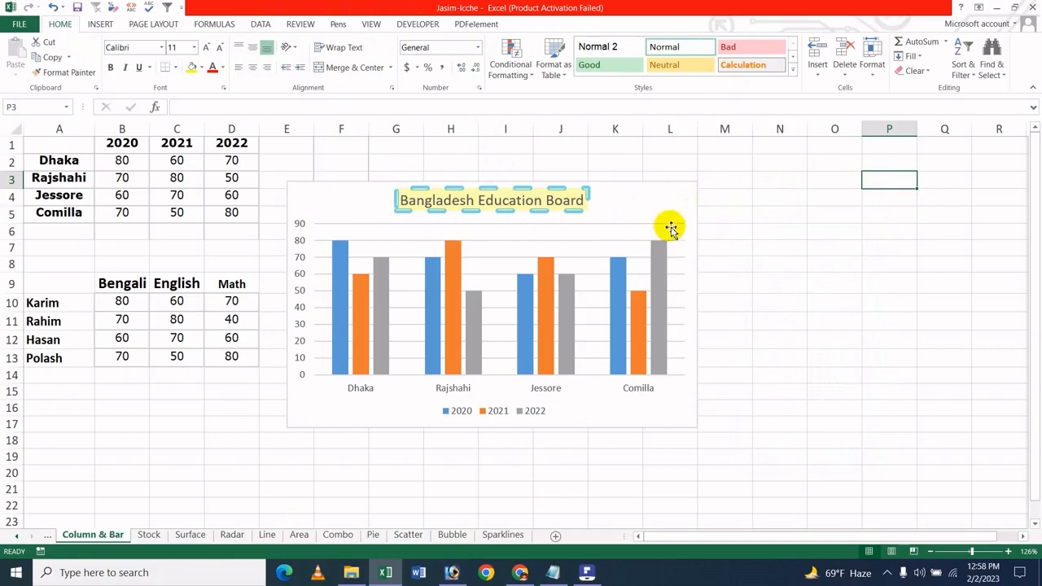
# Step: Review the elements that can be added to the chart, including axis titles, data labels, gridlines, legend and trendline, and the quick layouts
pyautogui.click(687, 227)
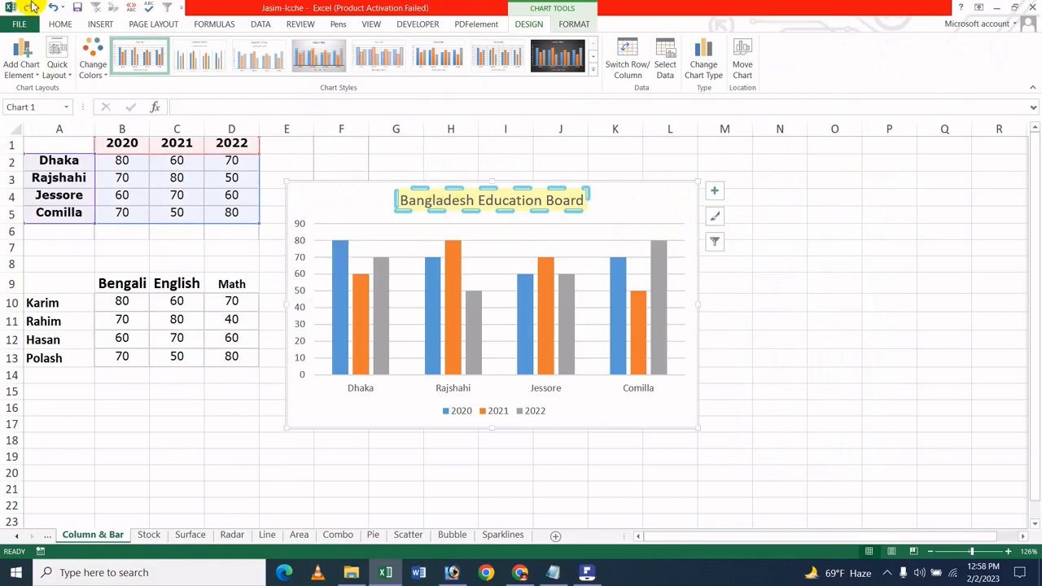
pyautogui.click(39, 75)
pyautogui.moveTo(55, 96)
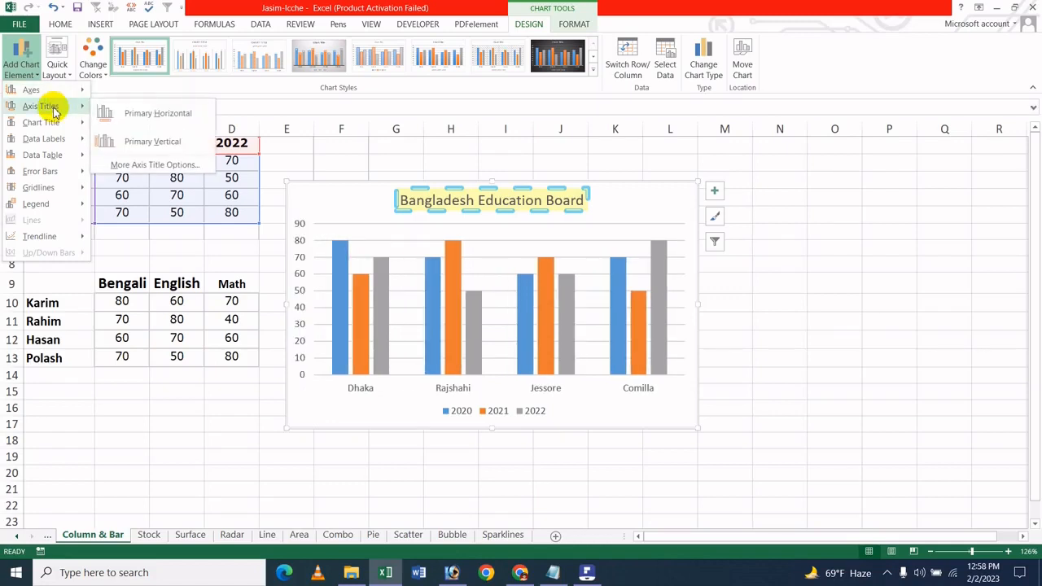
pyautogui.moveTo(59, 131)
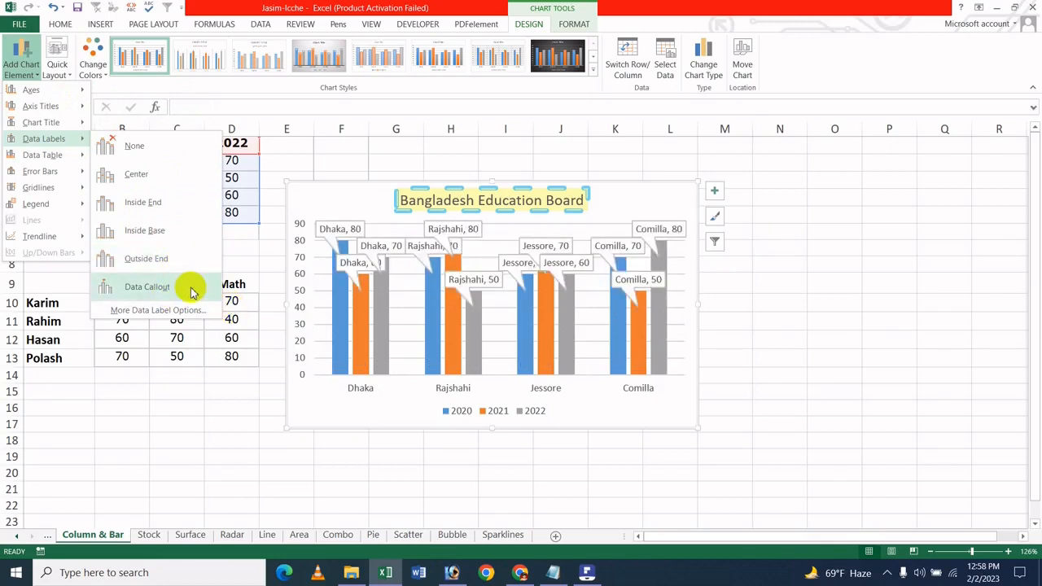
pyautogui.moveTo(64, 159)
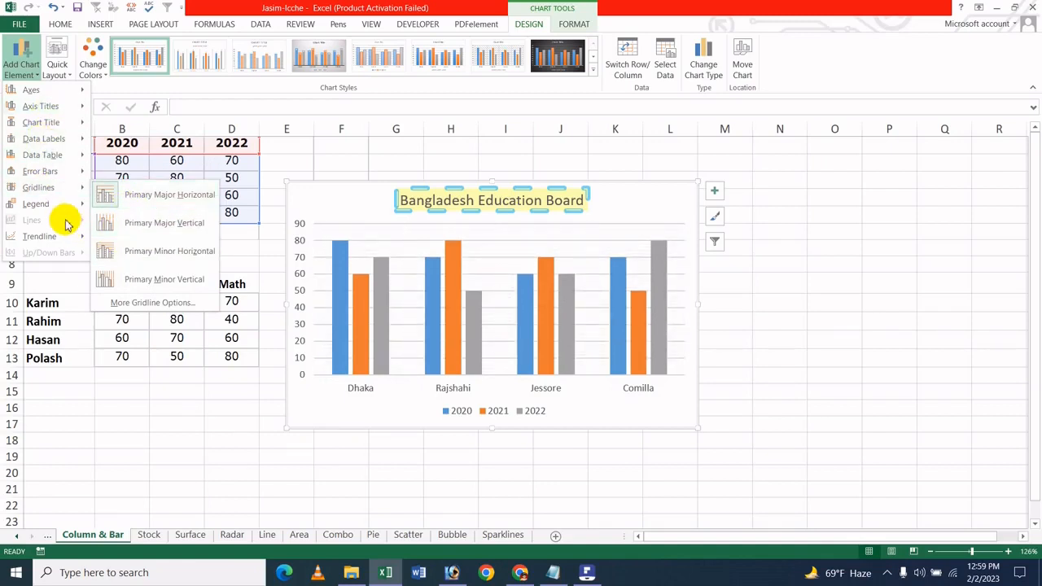
pyautogui.moveTo(41, 202)
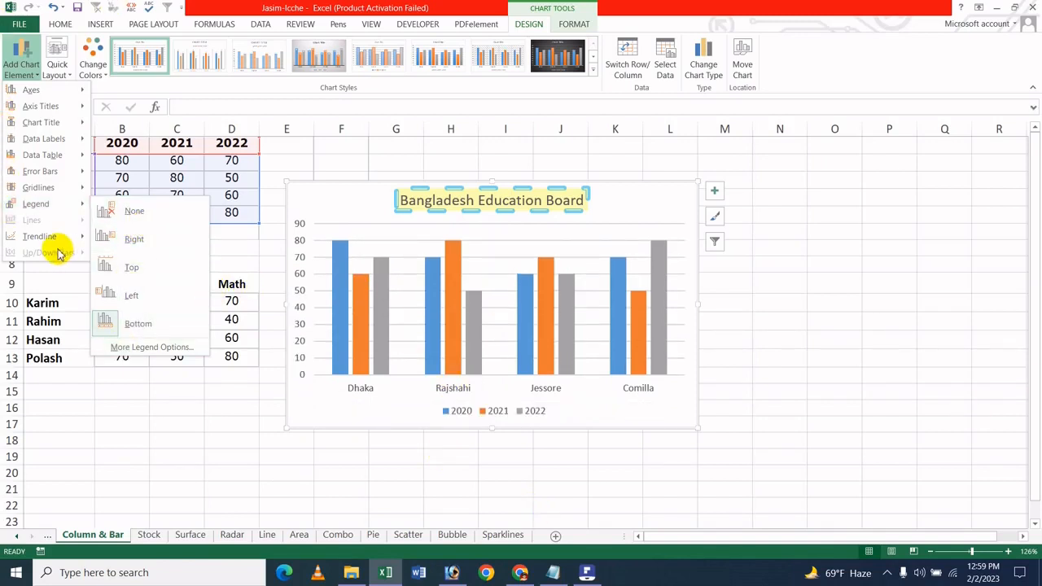
pyautogui.moveTo(51, 236)
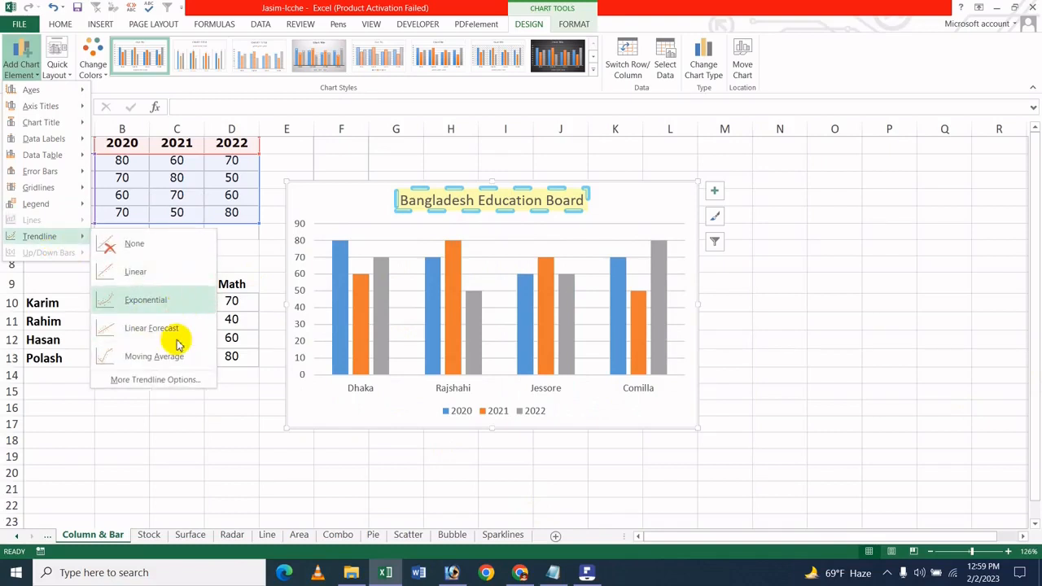
pyautogui.click(183, 102)
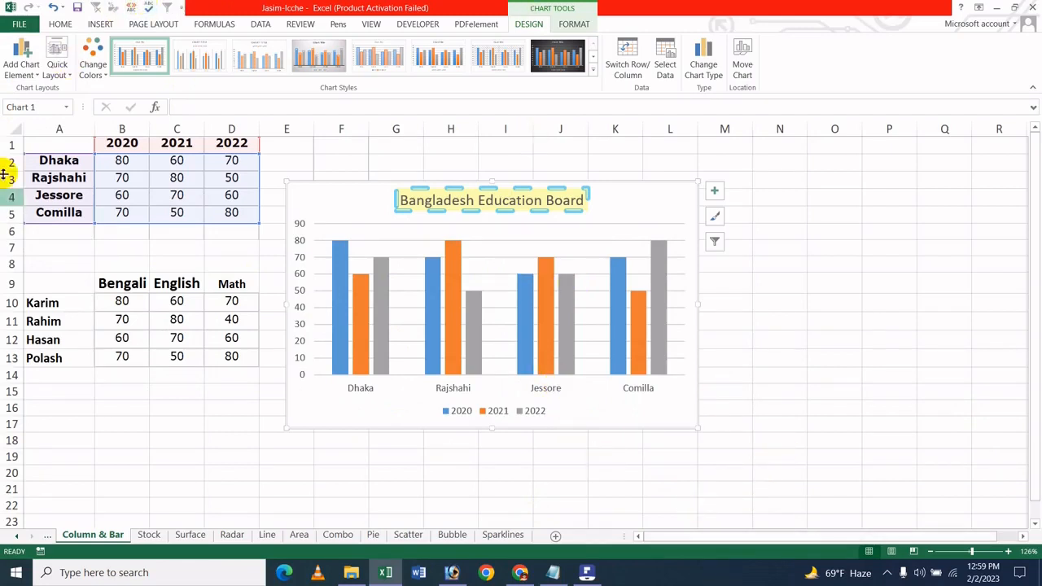
pyautogui.click(59, 53)
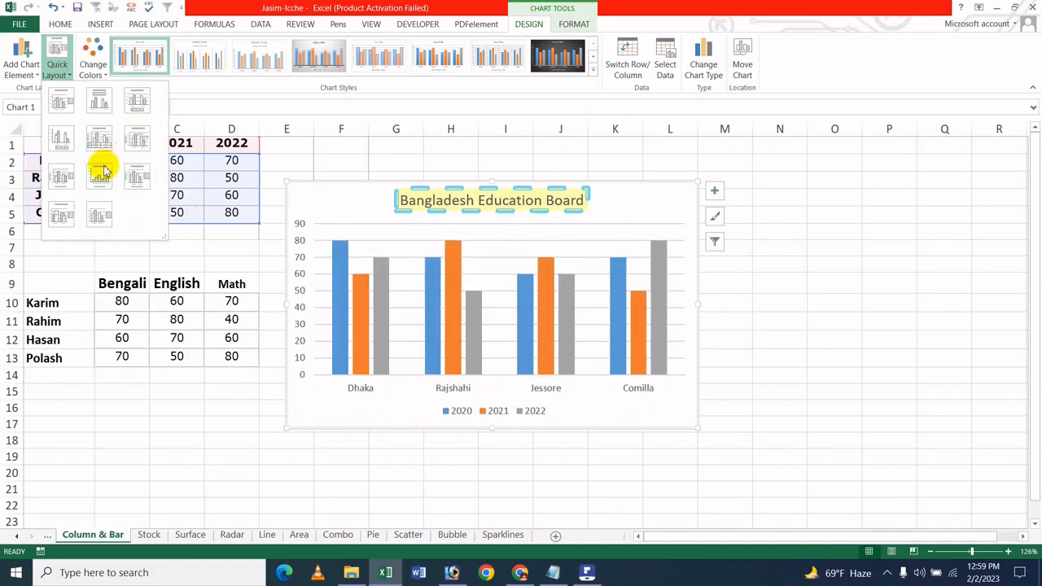
# Step: Recolour the chart with the monochromatic gold palette running dark to light and apply the chart style with a dark background
pyautogui.click(93, 65)
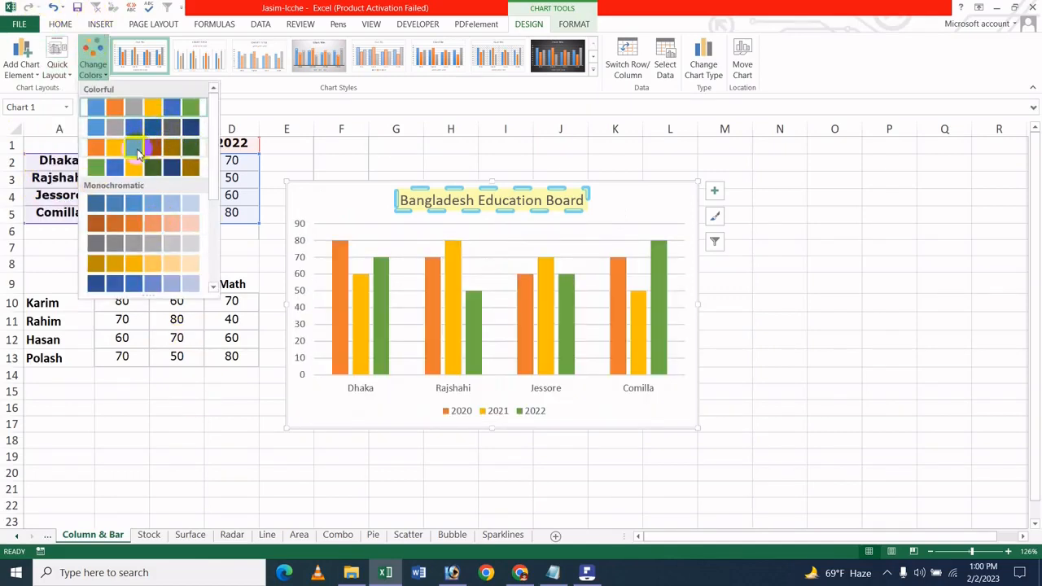
pyautogui.scroll(-3, 132, 267)
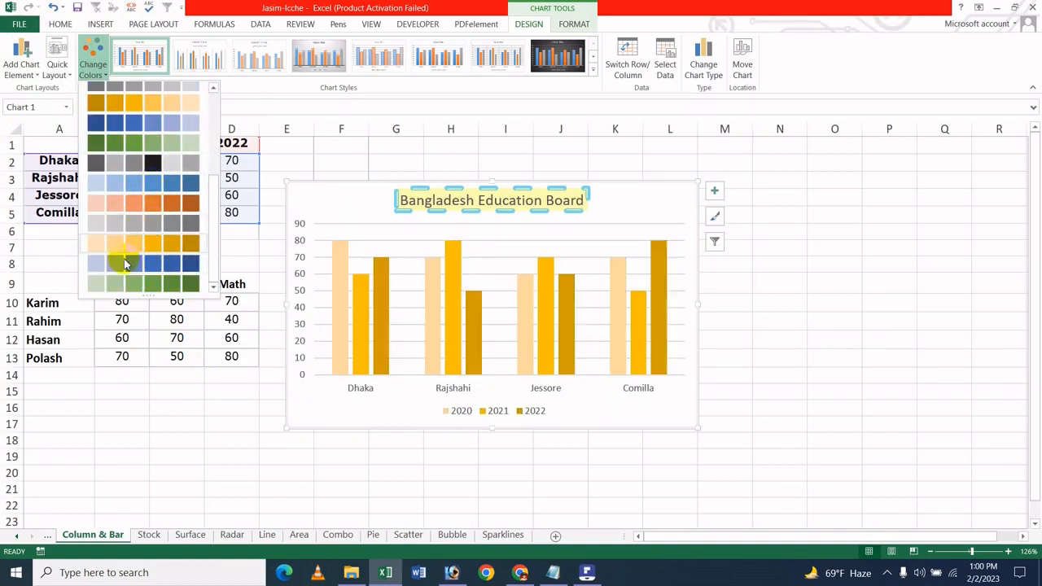
pyautogui.scroll(5, 140, 227)
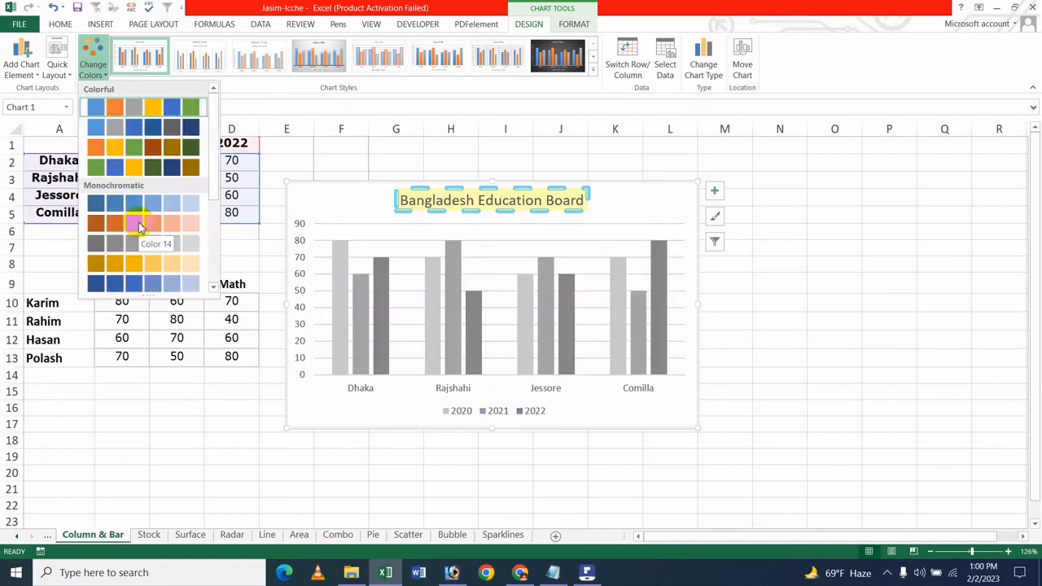
pyautogui.click(121, 263)
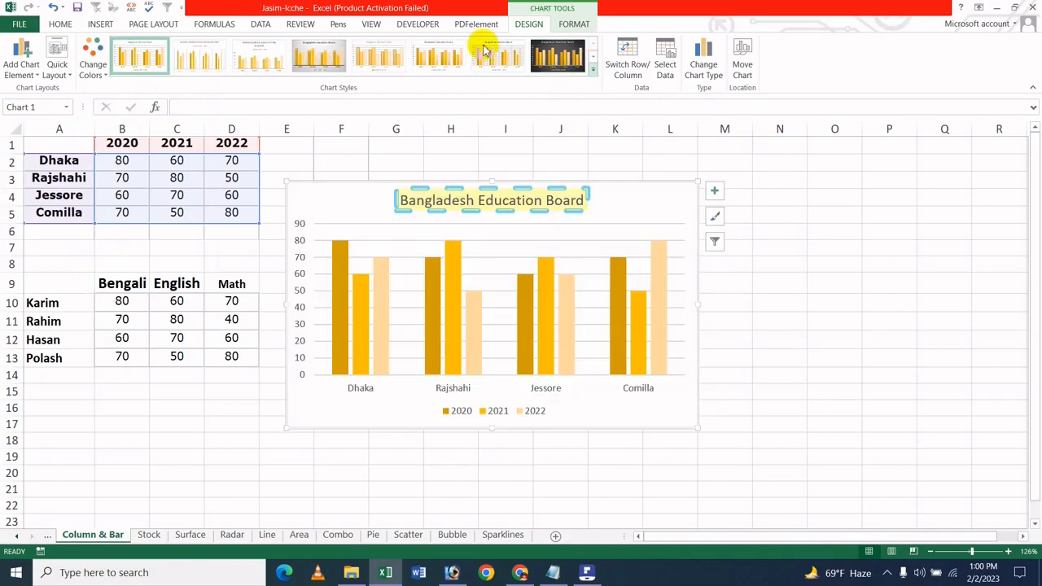
pyautogui.click(597, 67)
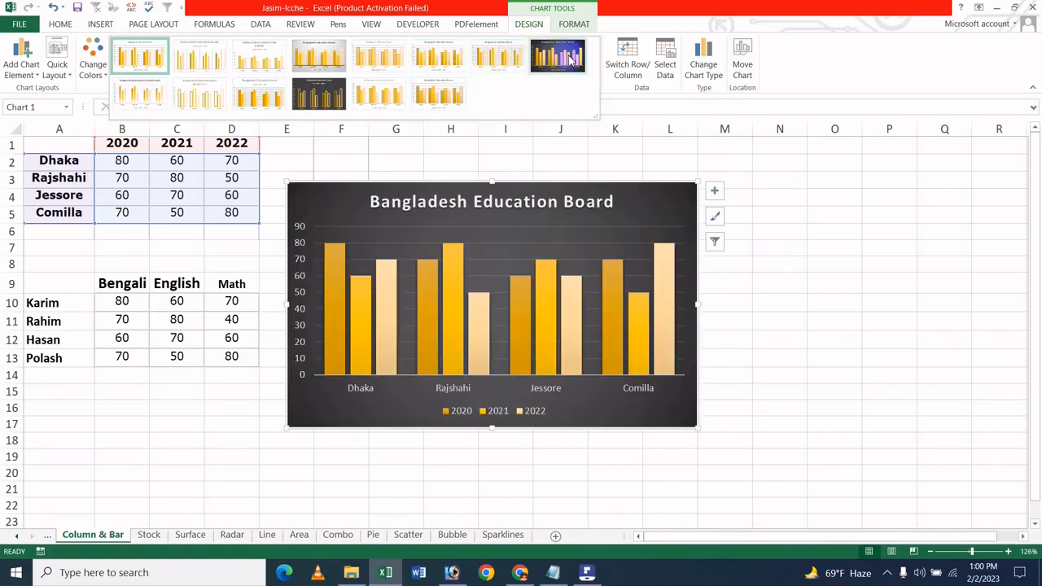
pyautogui.click(570, 58)
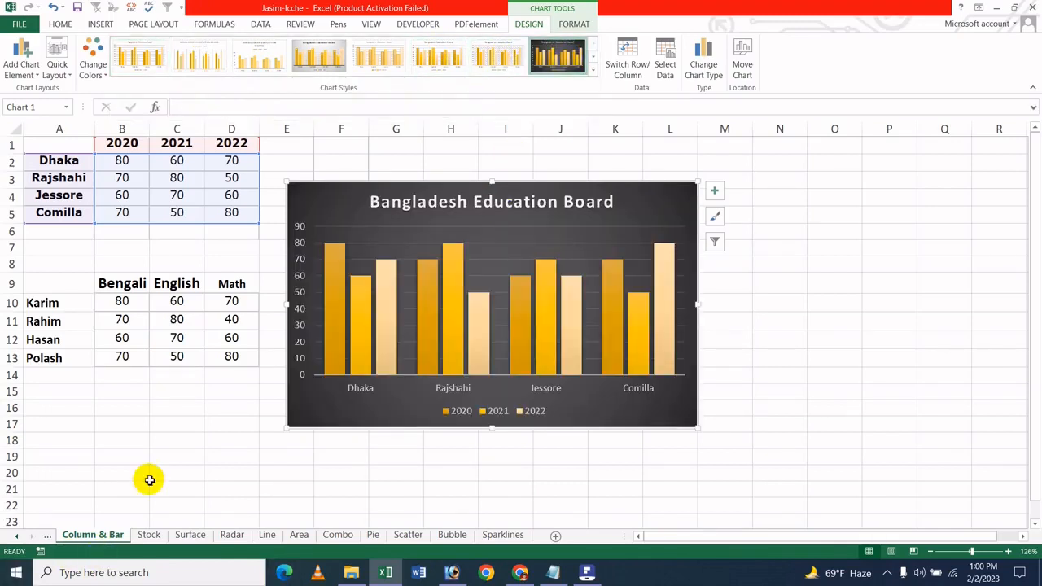
# Step: Try switching the chart's rows and columns, switch them back, and check the chart's data source without changing it
pyautogui.click(628, 59)
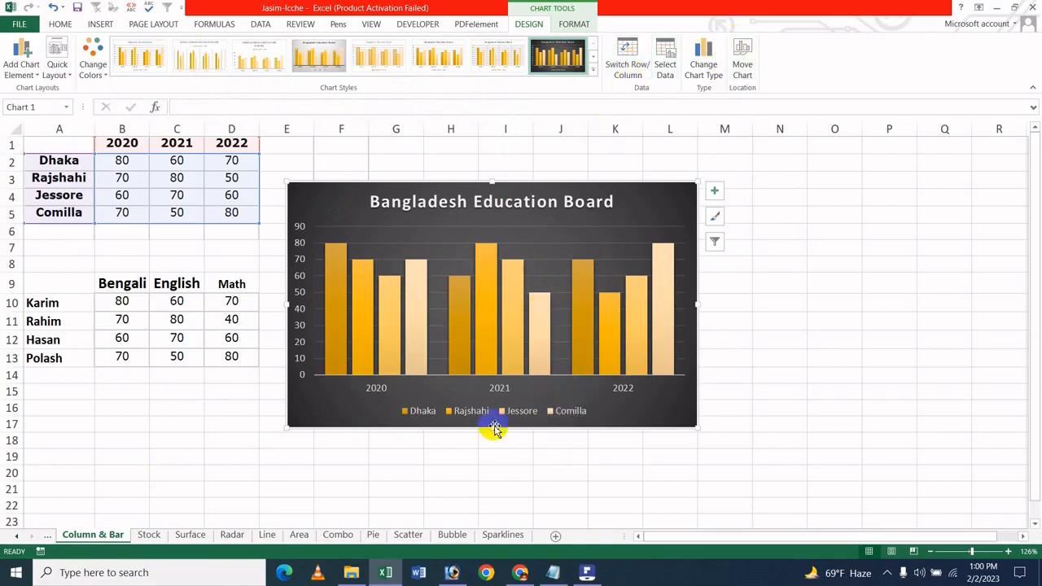
pyautogui.click(630, 49)
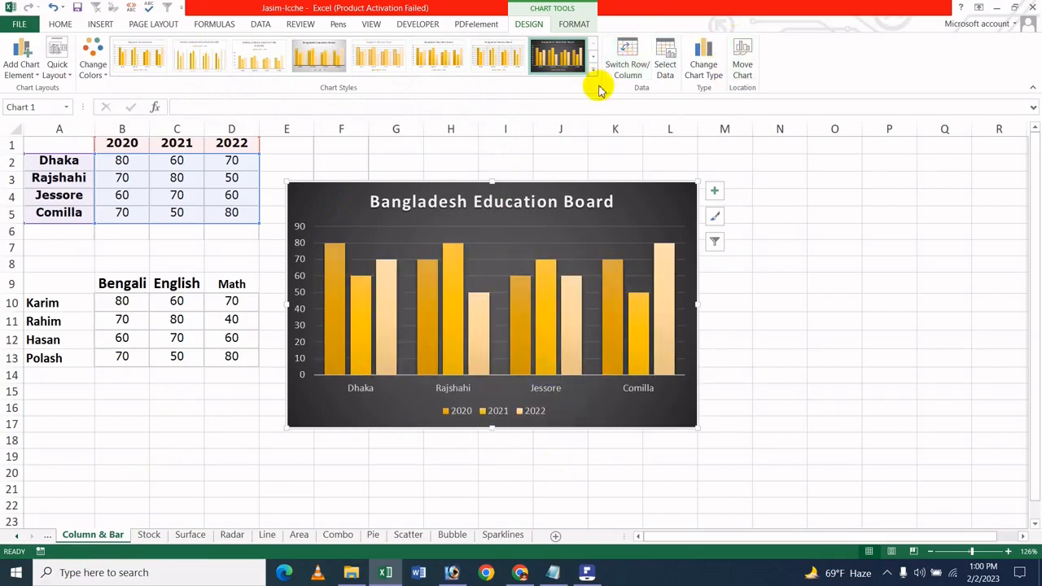
pyautogui.click(631, 48)
pyautogui.click(631, 49)
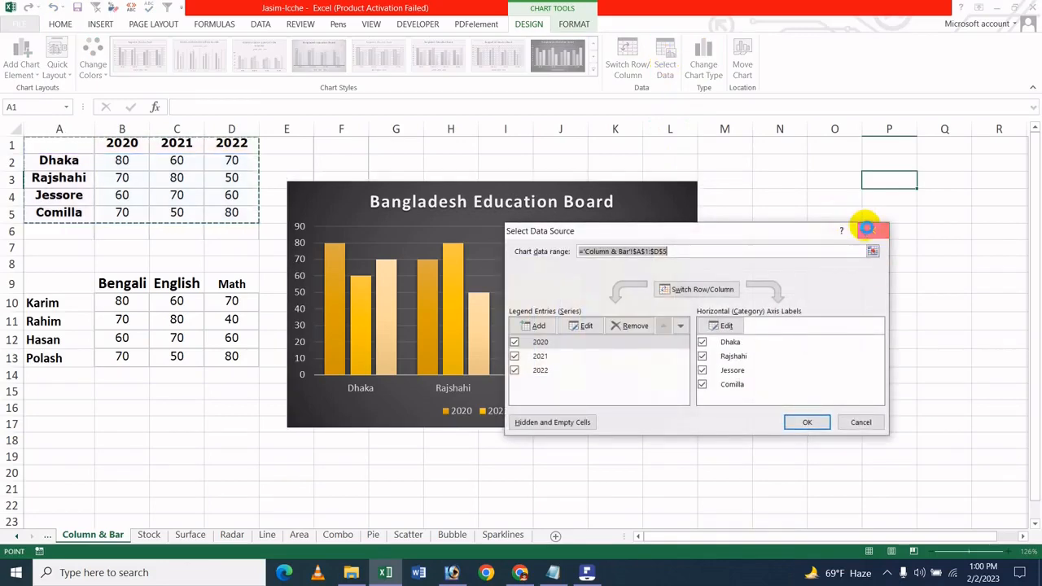
pyautogui.click(871, 230)
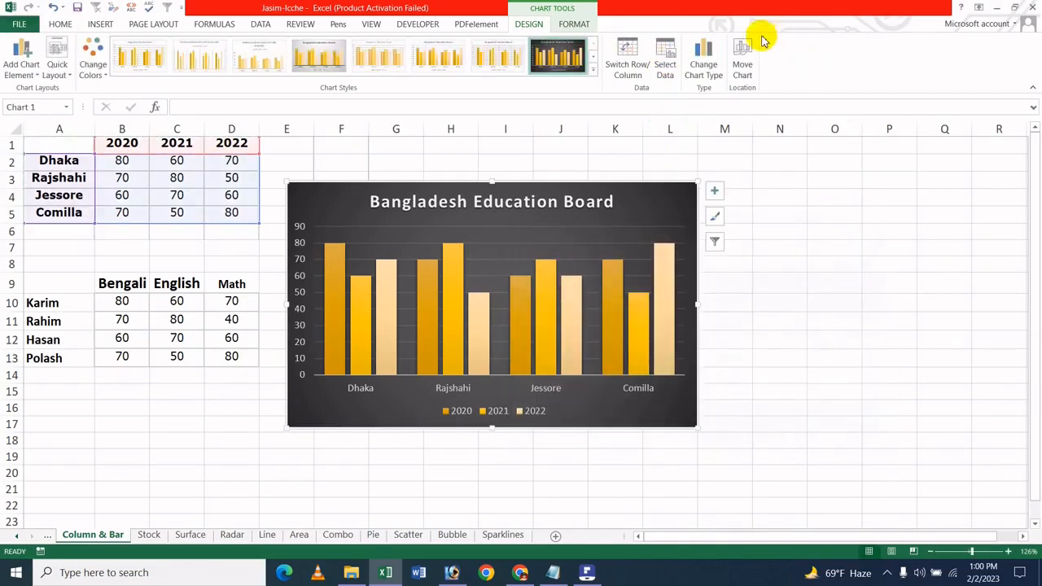
# Step: Try changing the chart type to 3-D Column after previewing the stacked and 3-D column variants, and undo the change
pyautogui.click(690, 55)
pyautogui.click(599, 171)
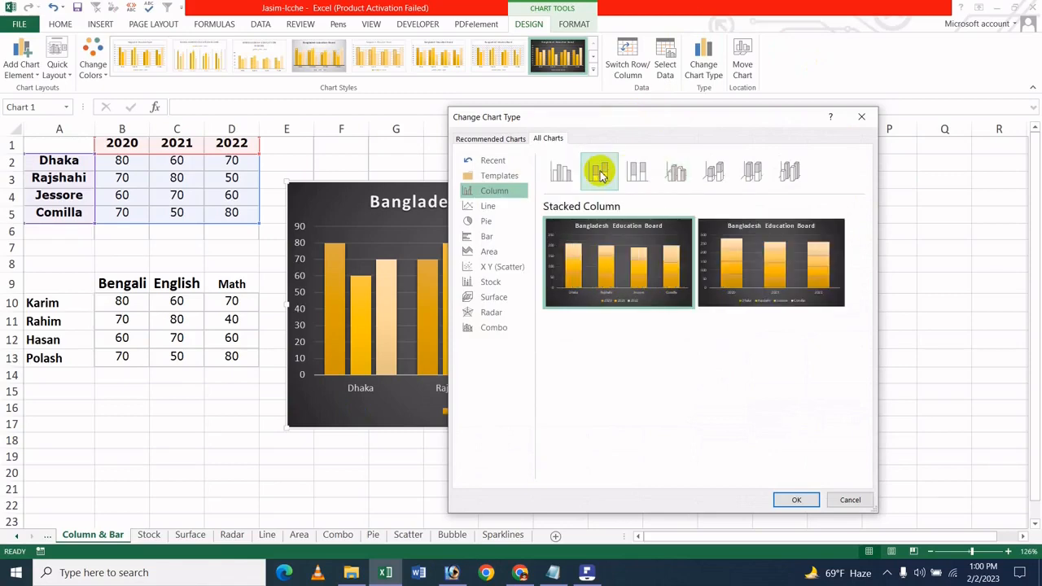
pyautogui.click(637, 171)
pyautogui.click(674, 171)
pyautogui.click(714, 171)
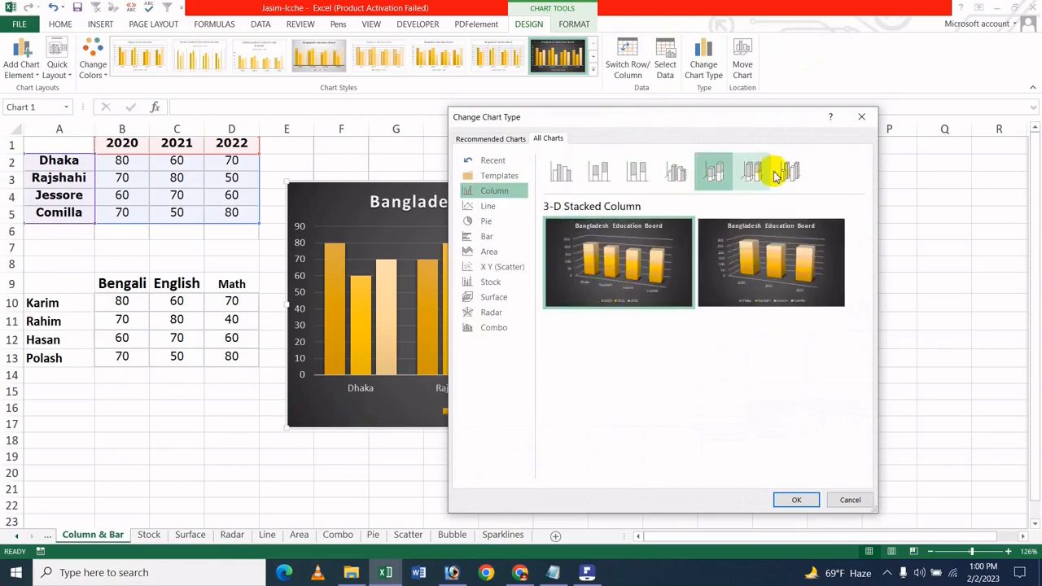
pyautogui.click(789, 171)
pyautogui.moveTo(651, 272)
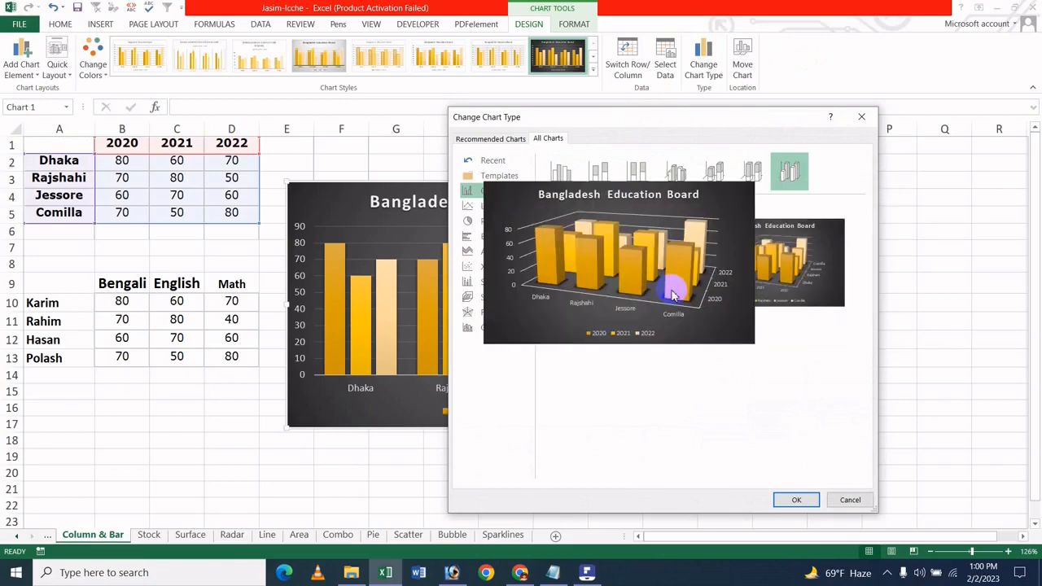
pyautogui.click(794, 499)
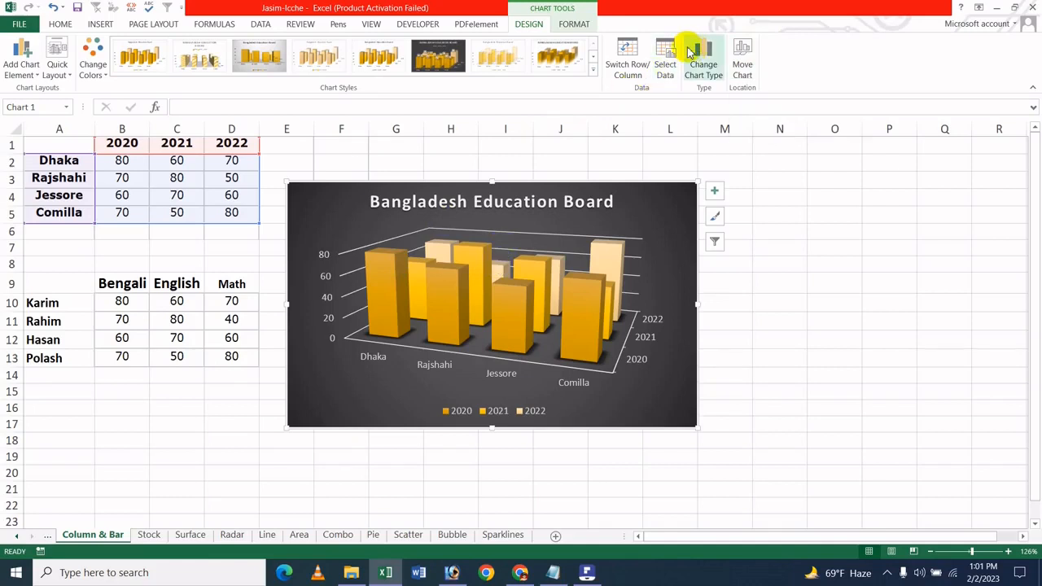
pyautogui.hotkey('ctrl', 'z')
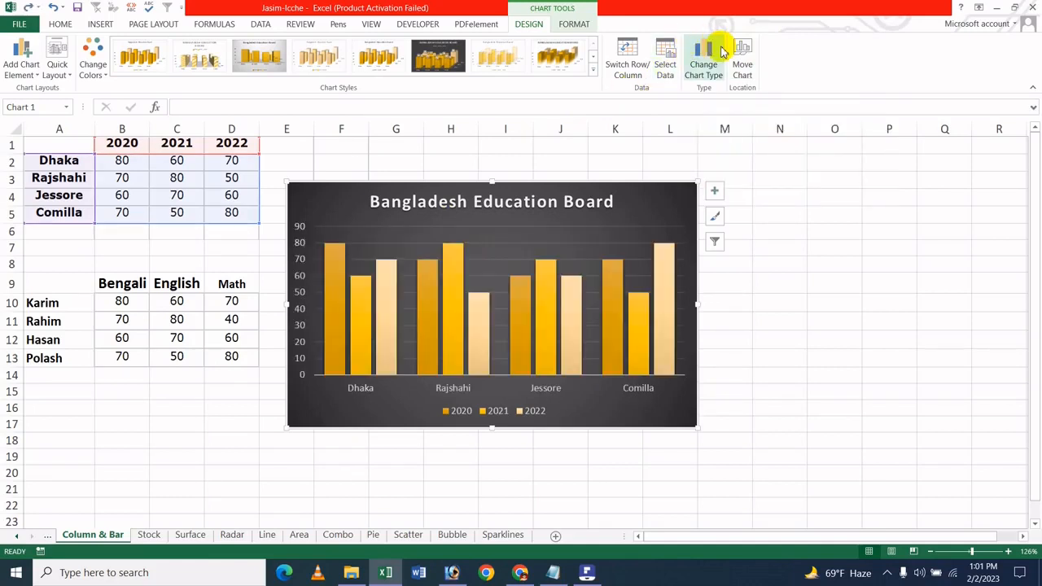
# Step: Preview the bar and area chart types and the recommended clustered column, clustered bar and stacked bar variants for the chart
pyautogui.click(721, 51)
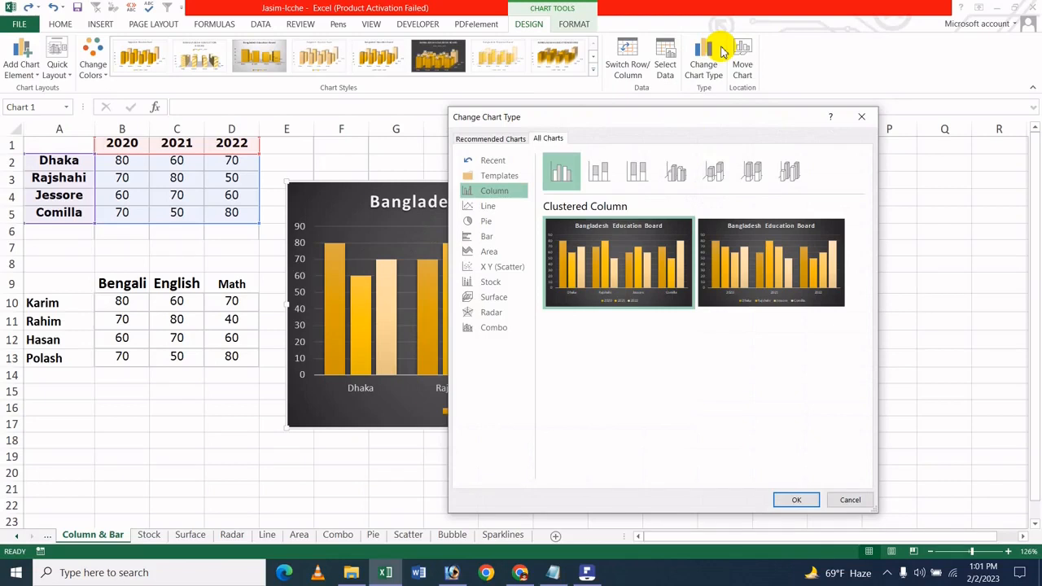
pyautogui.click(486, 236)
pyautogui.click(487, 251)
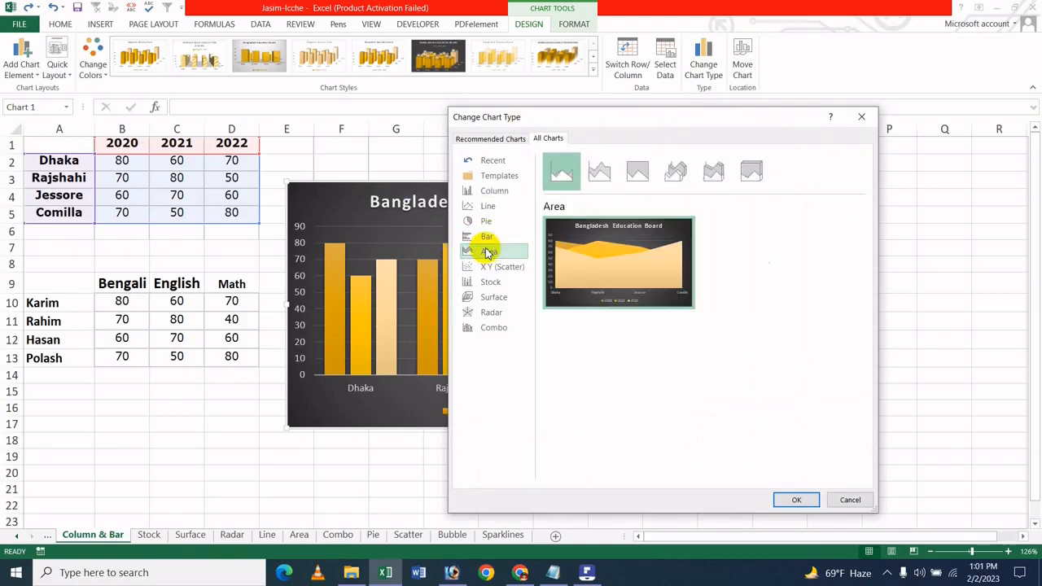
pyautogui.click(505, 142)
pyautogui.scroll(-3, 560, 336)
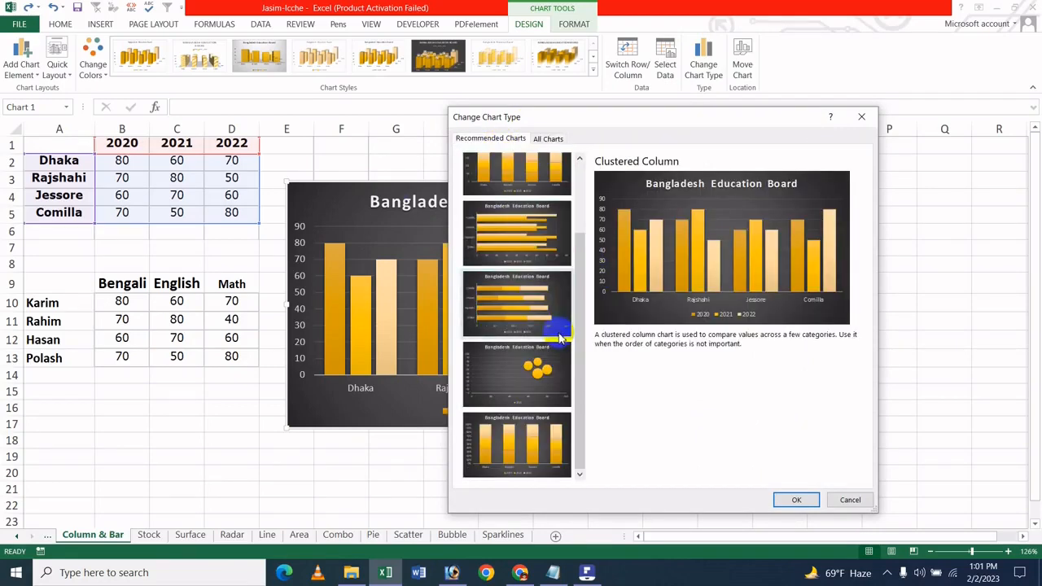
pyautogui.click(515, 368)
pyautogui.click(519, 323)
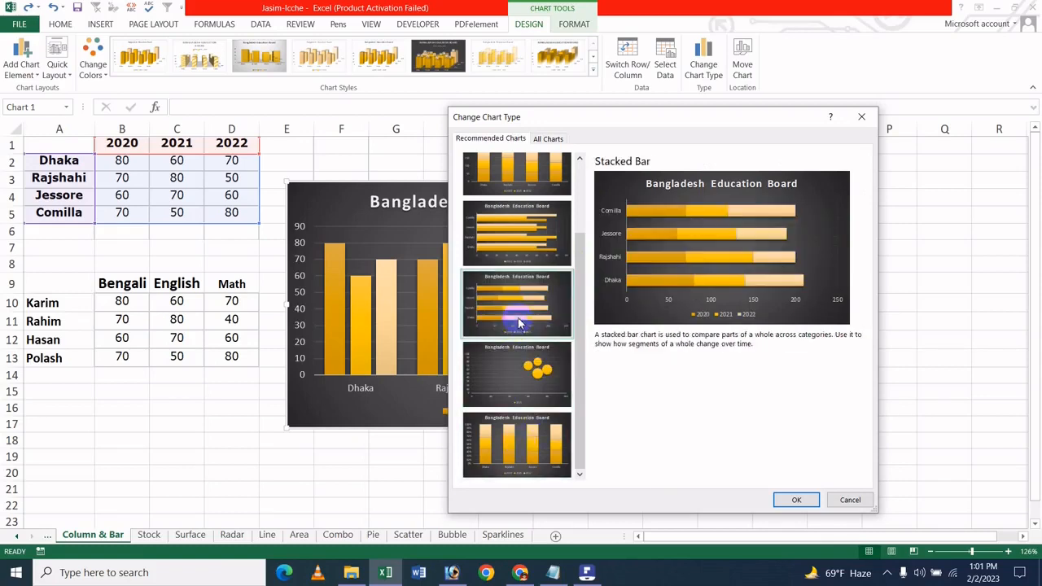
pyautogui.click(525, 371)
pyautogui.click(536, 259)
pyautogui.scroll(2, 538, 201)
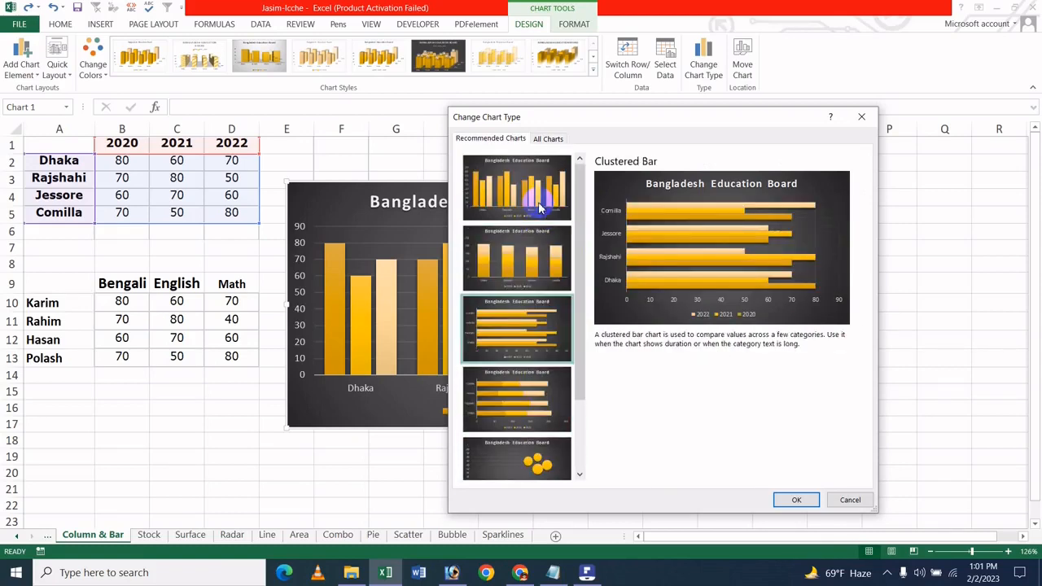
pyautogui.click(538, 202)
pyautogui.click(530, 263)
pyautogui.click(527, 335)
pyautogui.click(505, 405)
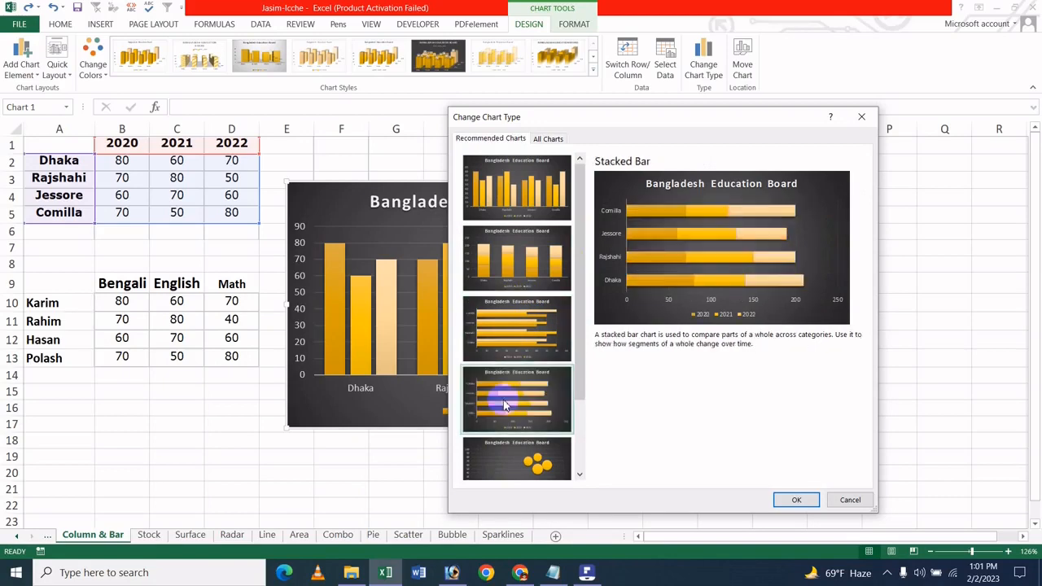
# Step: Preview the column, line and scatter types among all charts, and leave the chart type unchanged
pyautogui.click(548, 139)
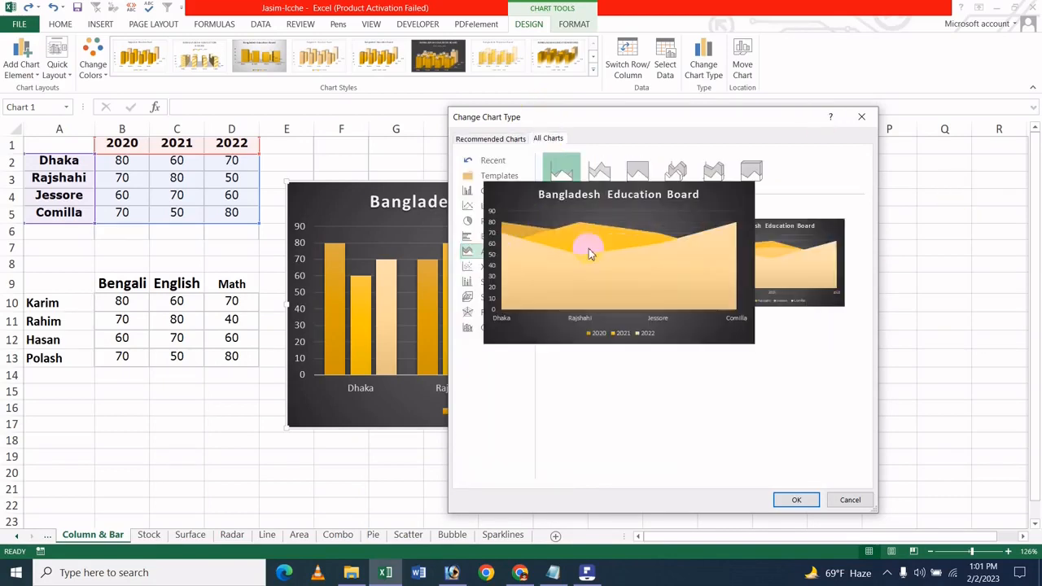
pyautogui.click(494, 191)
pyautogui.click(492, 207)
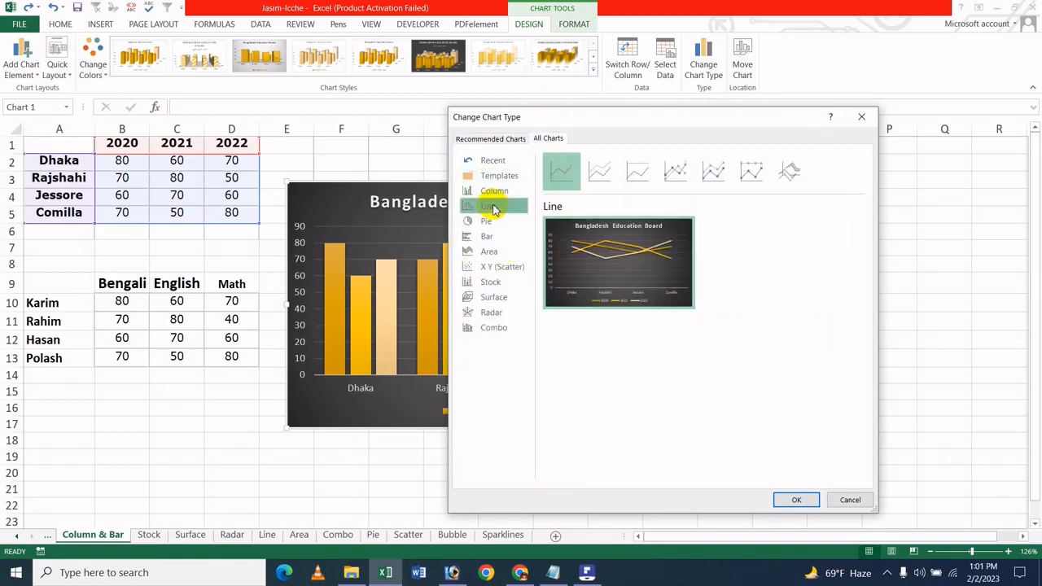
pyautogui.click(498, 266)
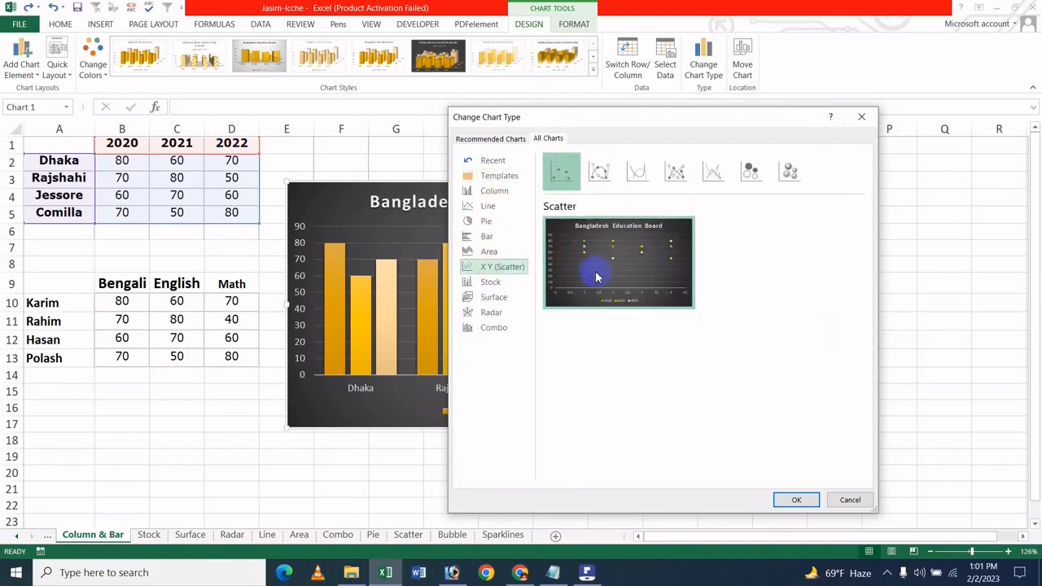
pyautogui.click(864, 116)
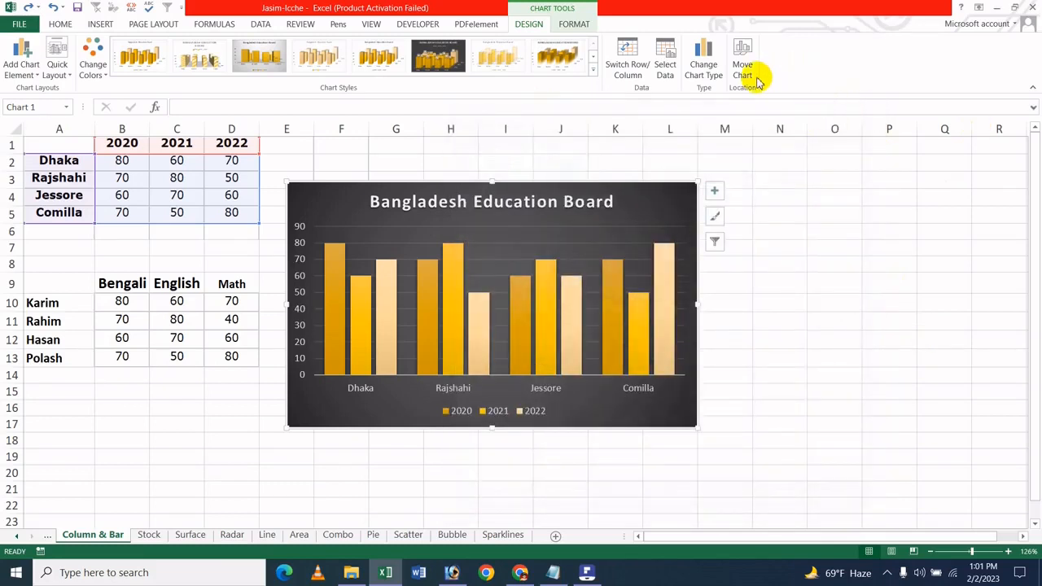
# Step: Review the options for moving the chart to a new sheet or into another worksheet, and cancel without moving it
pyautogui.click(755, 73)
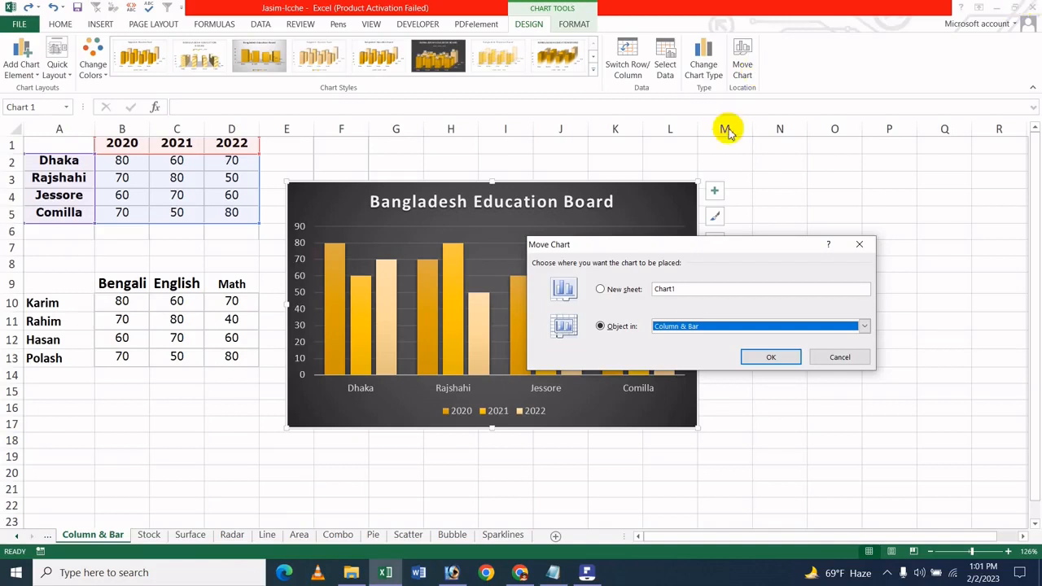
pyautogui.click(623, 290)
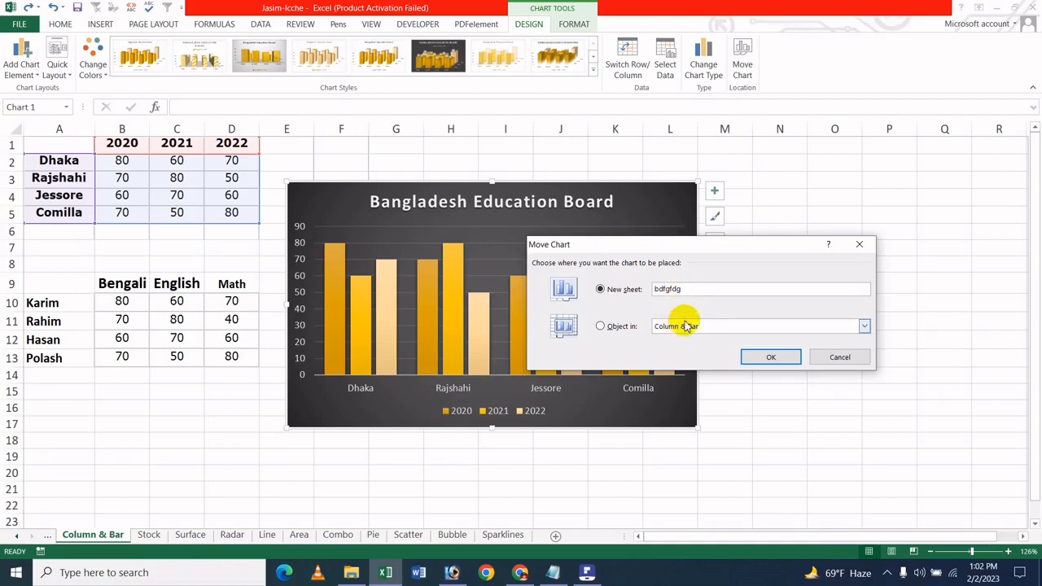
pyautogui.click(672, 326)
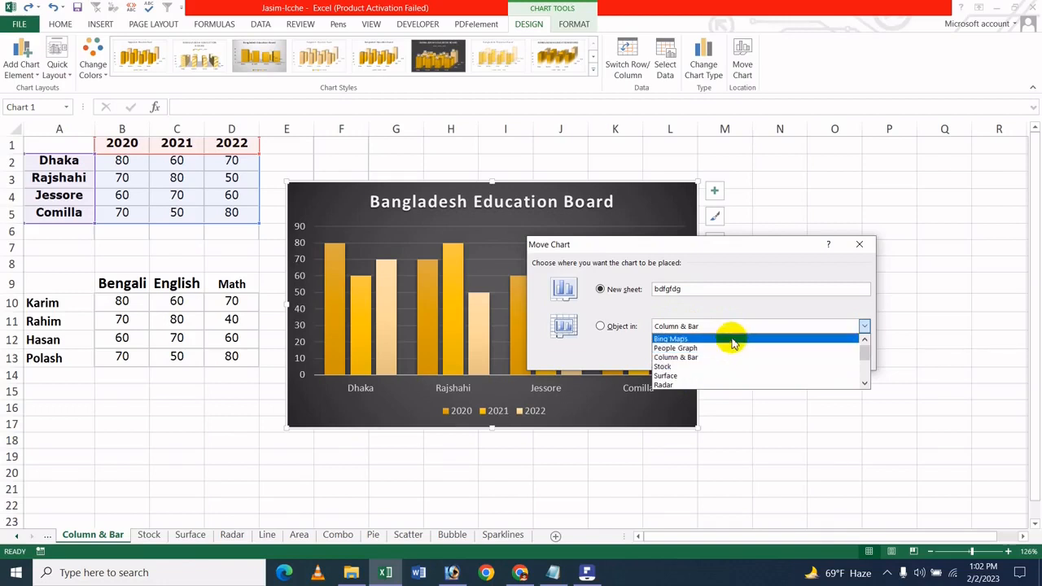
pyautogui.click(690, 301)
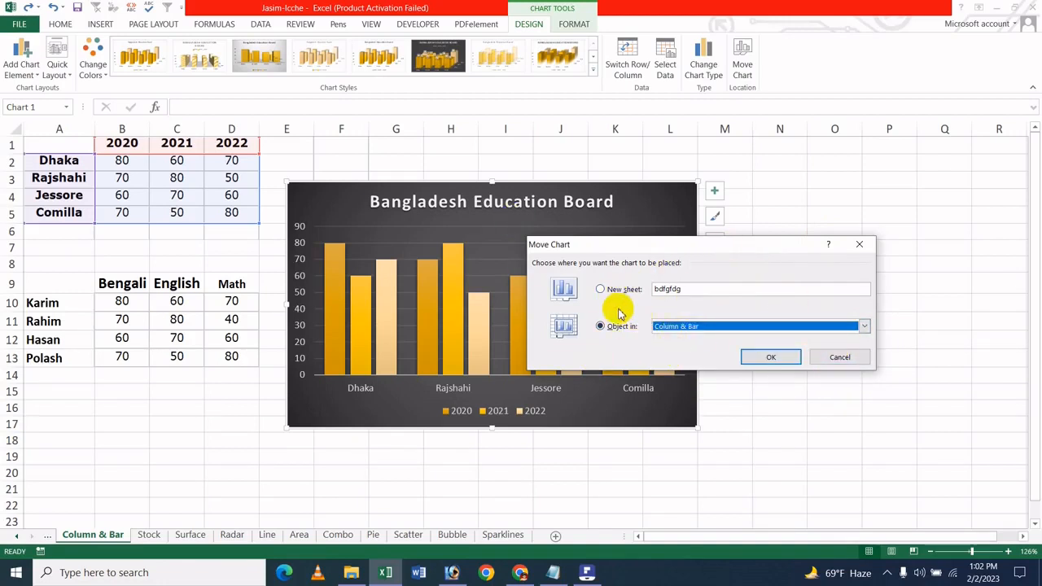
pyautogui.click(718, 327)
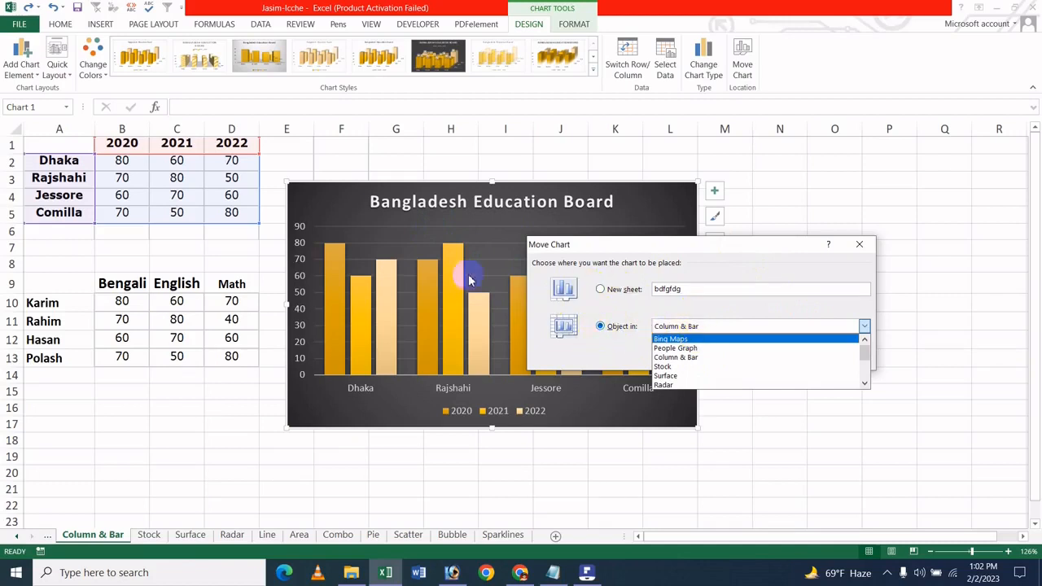
pyautogui.click(677, 278)
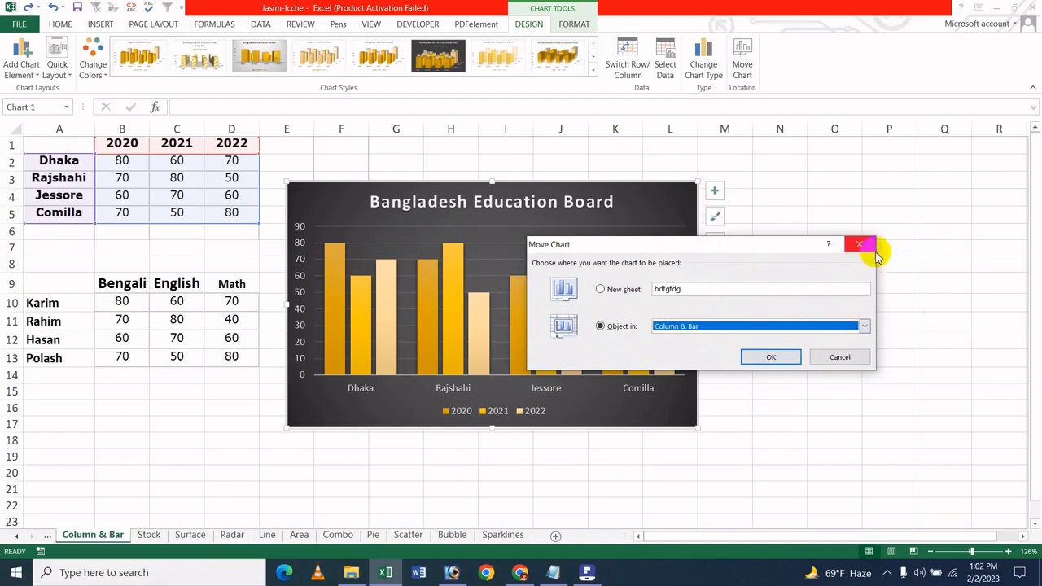
pyautogui.click(866, 244)
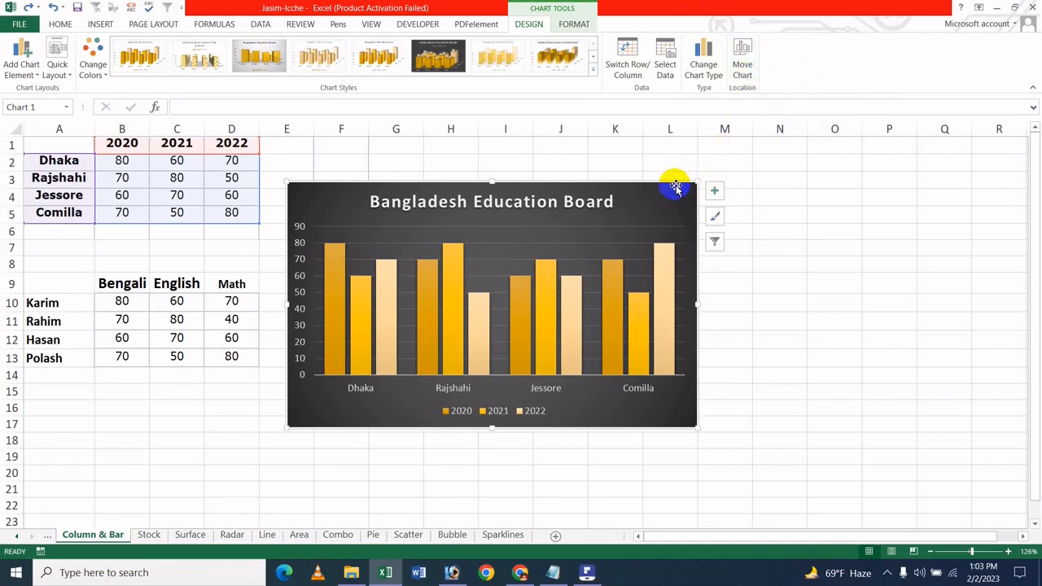
# Step: Shift the Bangladesh Education Board chart around the worksheet and delete it
pyautogui.moveTo(675, 187); pyautogui.dragTo(711, 194)
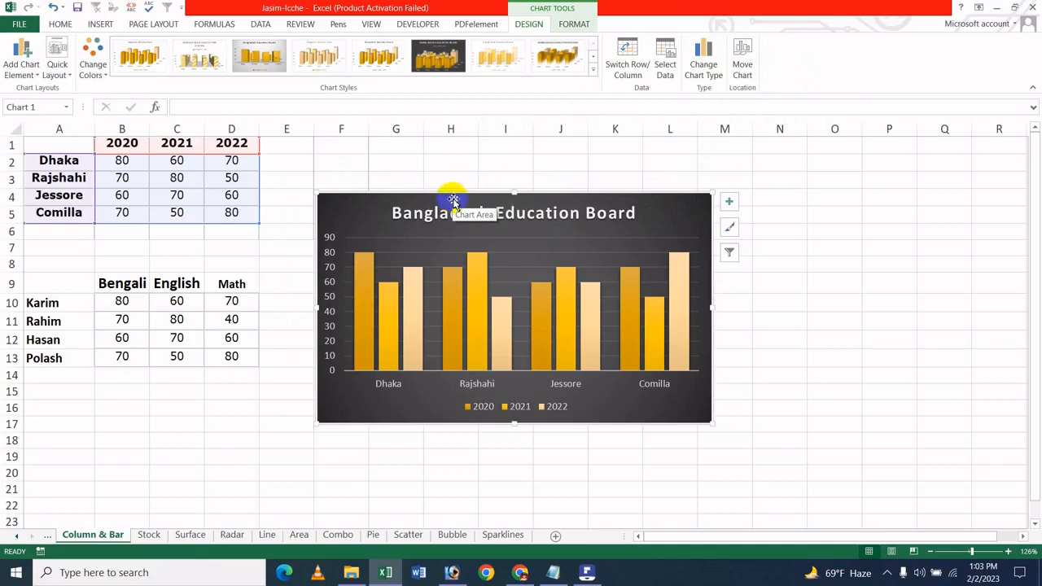
pyautogui.moveTo(454, 201)
pyautogui.mouseDown()
pyautogui.moveTo(433, 147)
pyautogui.moveTo(600, 384)
pyautogui.moveTo(393, 268)
pyautogui.moveTo(401, 208)
pyautogui.mouseUp()
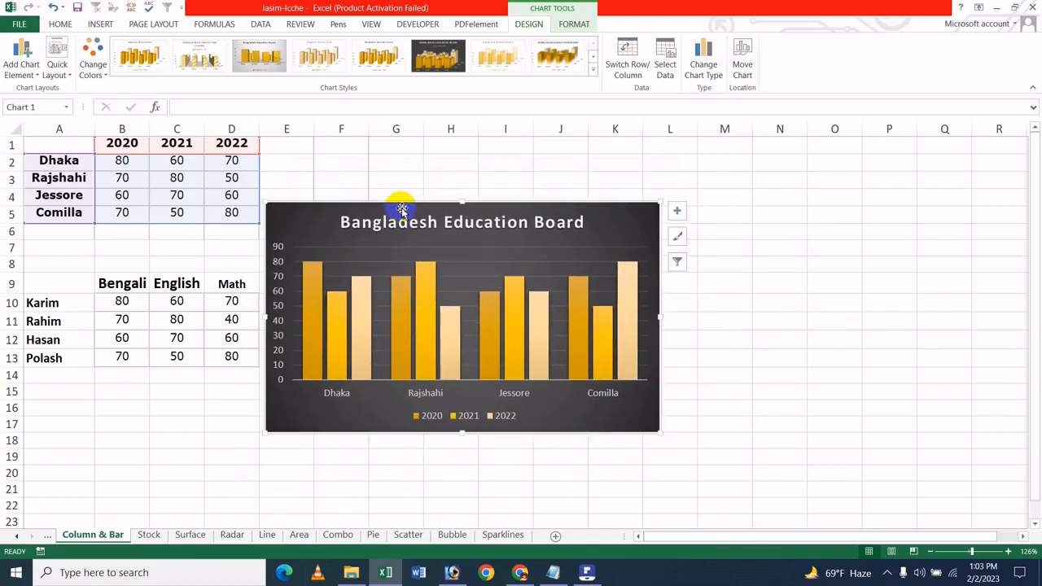
pyautogui.press('Delete')
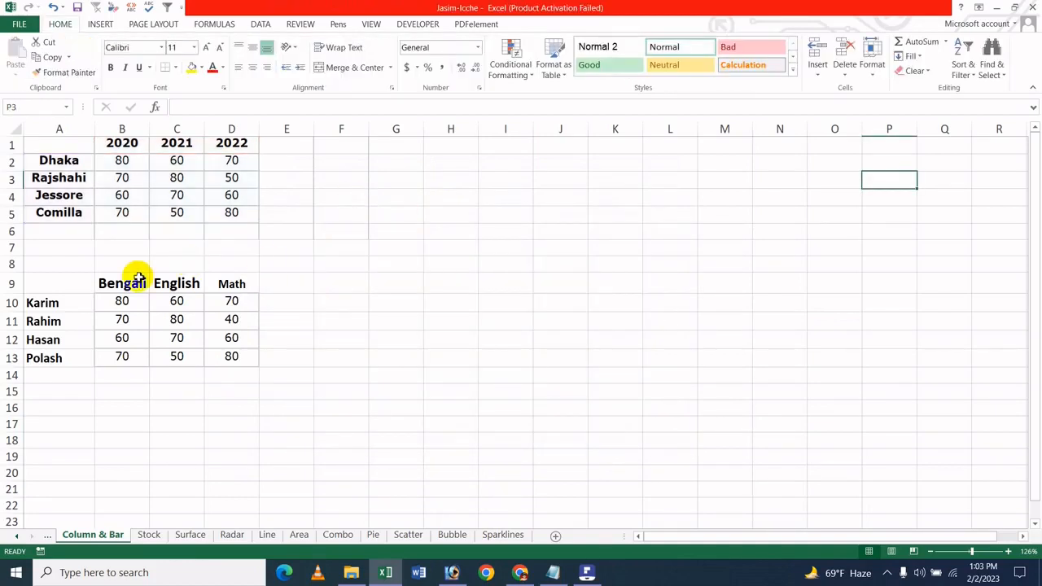
# Step: Insert a 3-D clustered column chart from the student marks table in A9:D13
pyautogui.moveTo(86, 288); pyautogui.dragTo(251, 354)
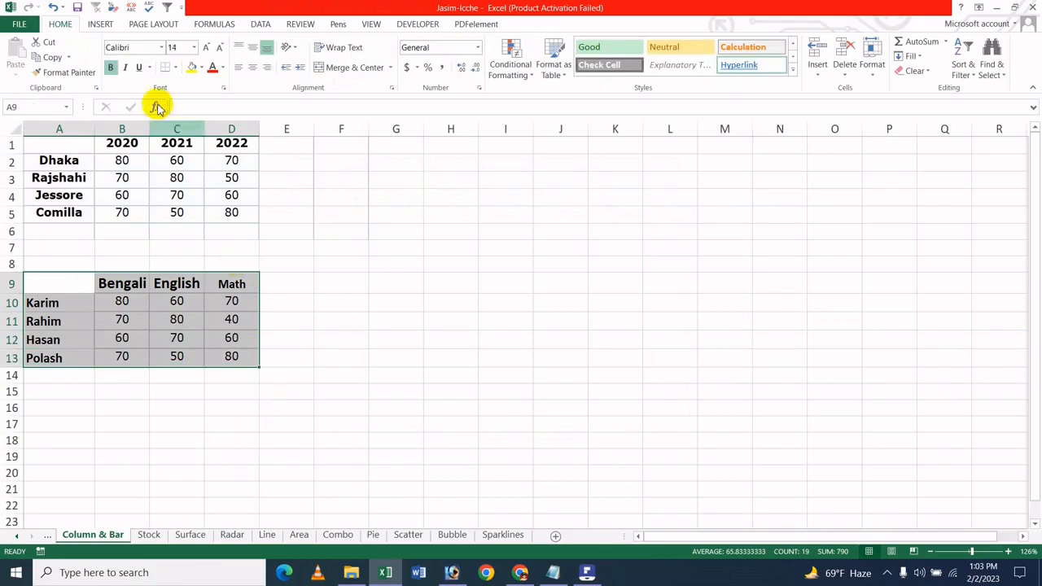
pyautogui.click(101, 23)
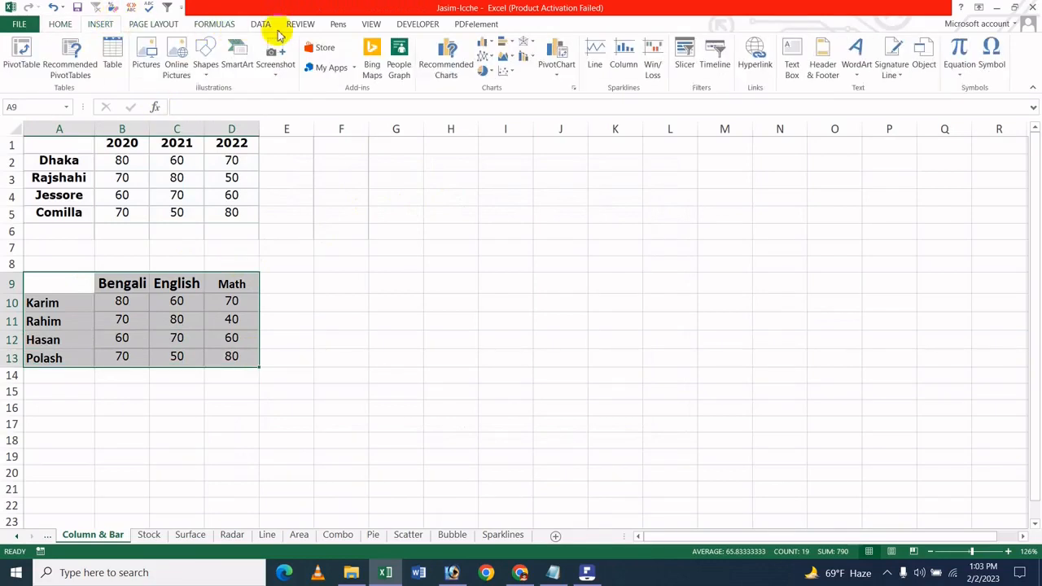
pyautogui.click(483, 43)
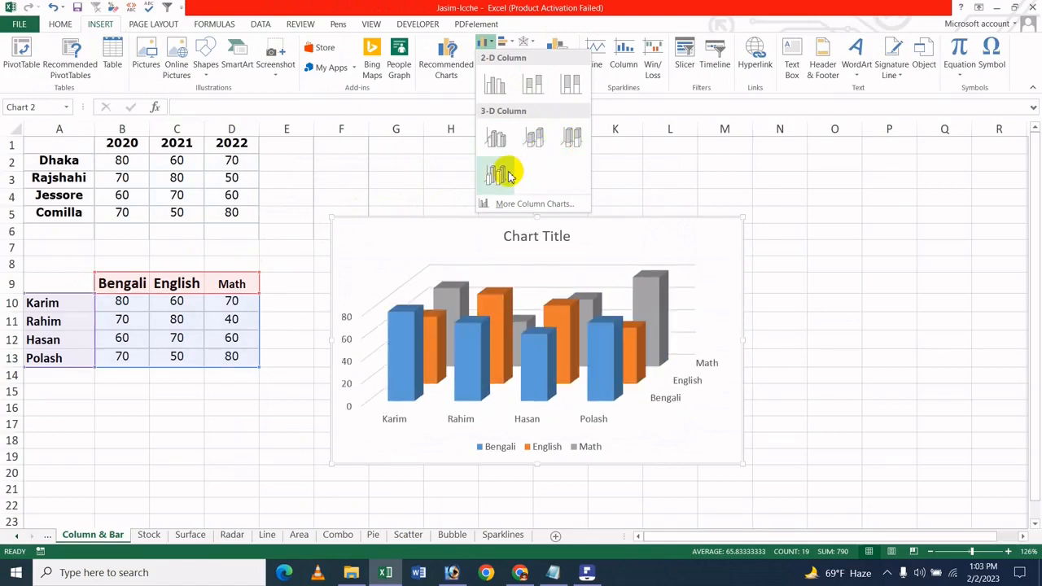
pyautogui.click(503, 139)
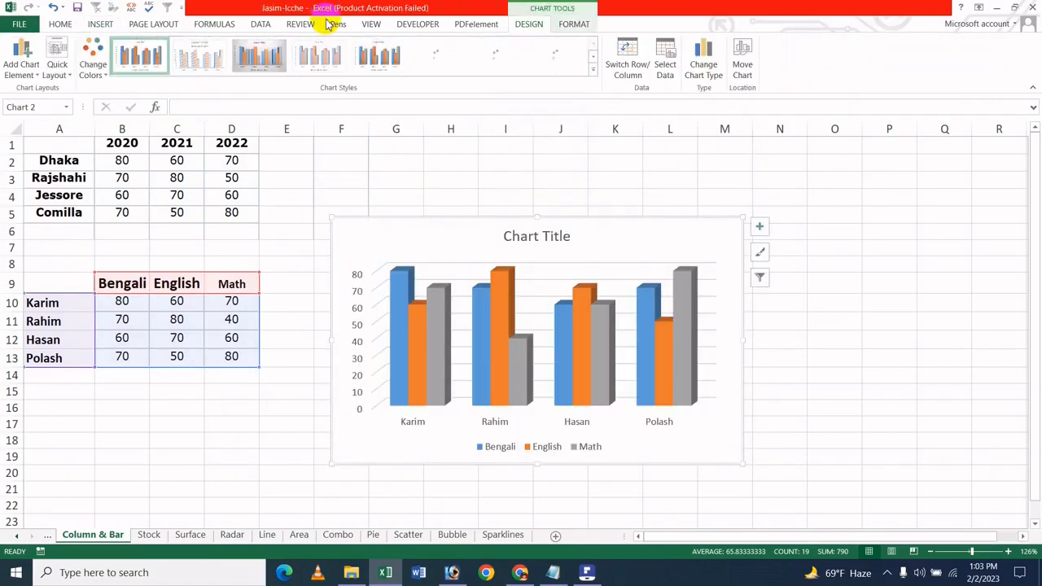
# Step: Look through the available chart elements and apply the quick layout with a vertical axis title and a data table
pyautogui.click(22, 59)
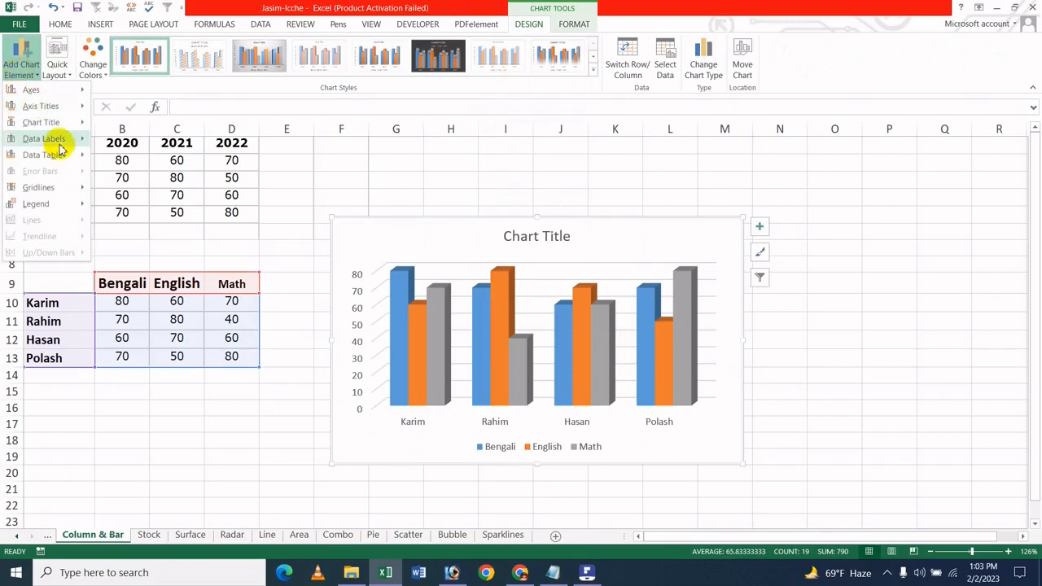
pyautogui.moveTo(70, 107)
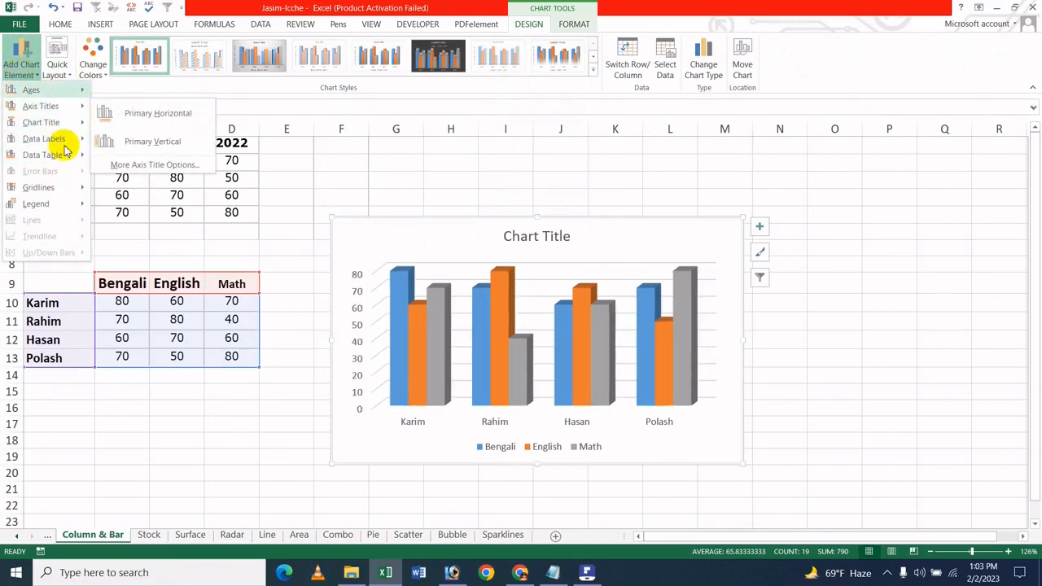
pyautogui.click(61, 58)
pyautogui.click(71, 73)
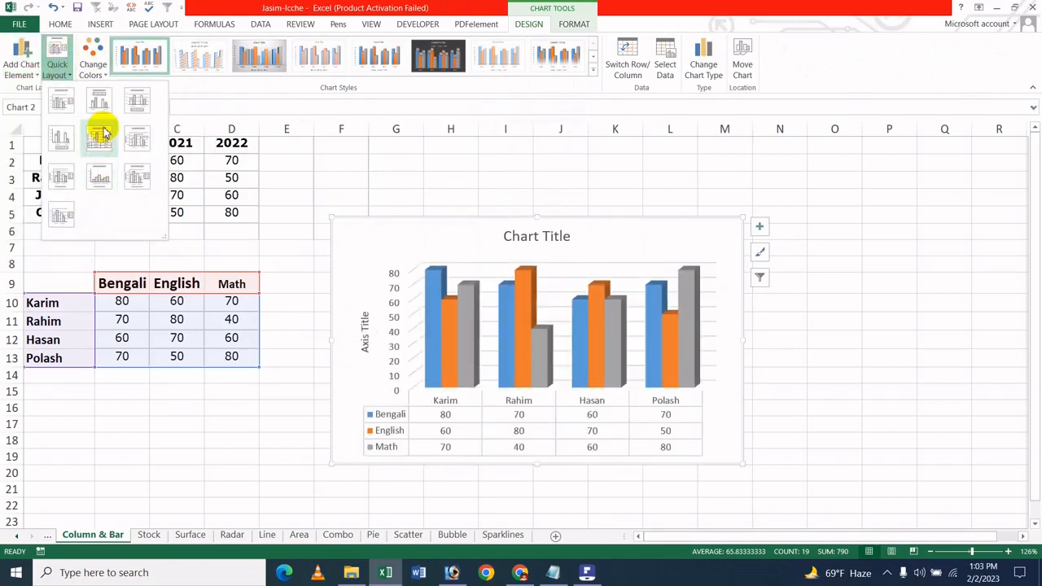
pyautogui.click(101, 135)
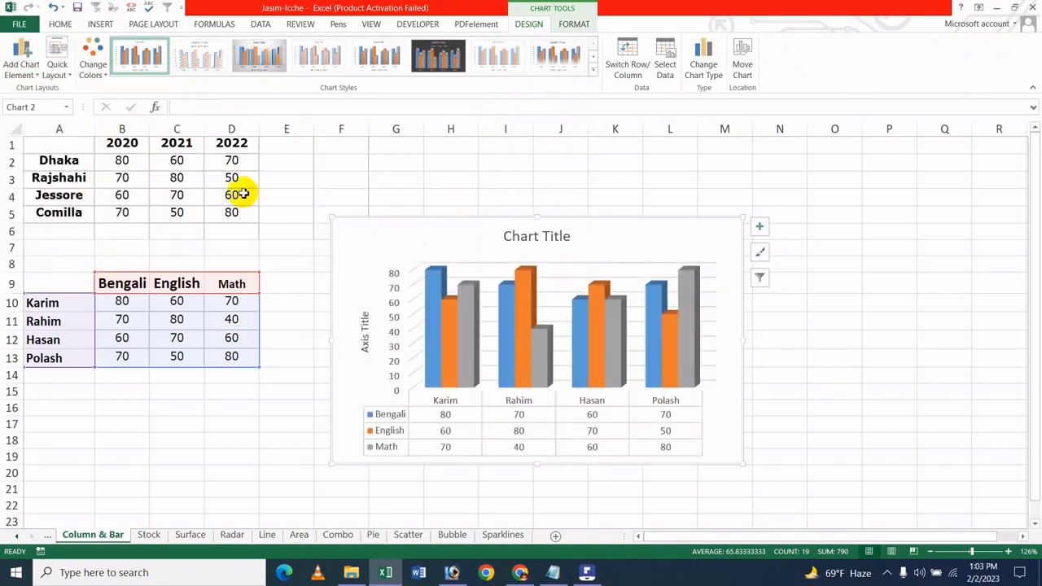
# Step: Recolour the chart with the colourful orange, yellow and green palette and apply the last chart style in the gallery
pyautogui.click(93, 57)
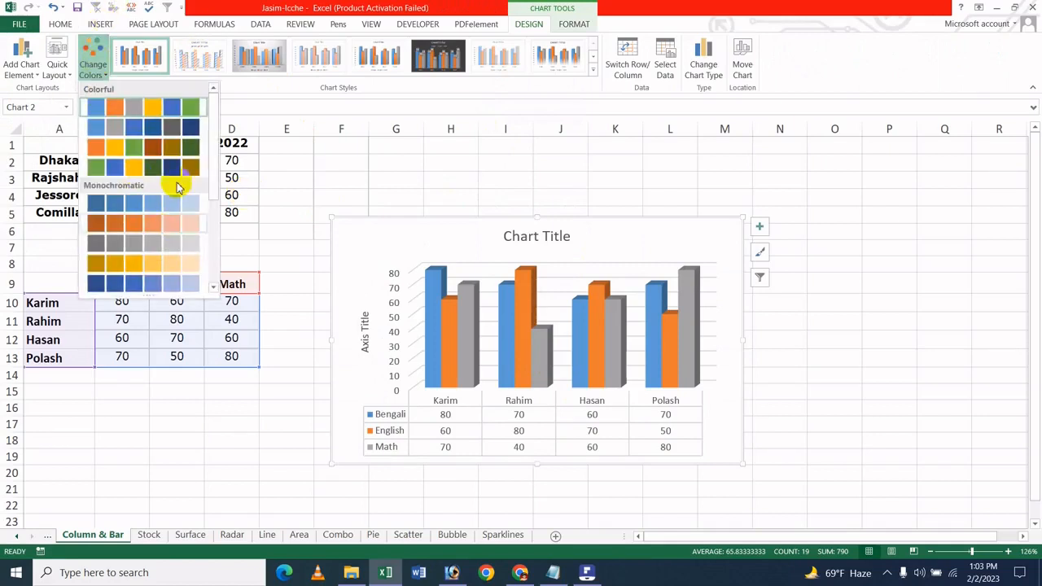
pyautogui.click(155, 146)
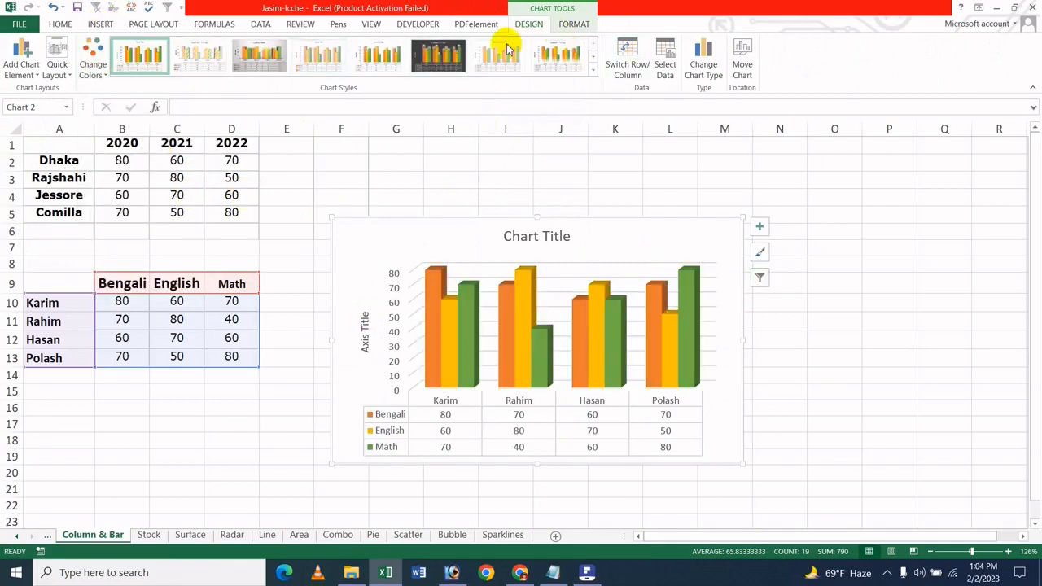
pyautogui.click(592, 70)
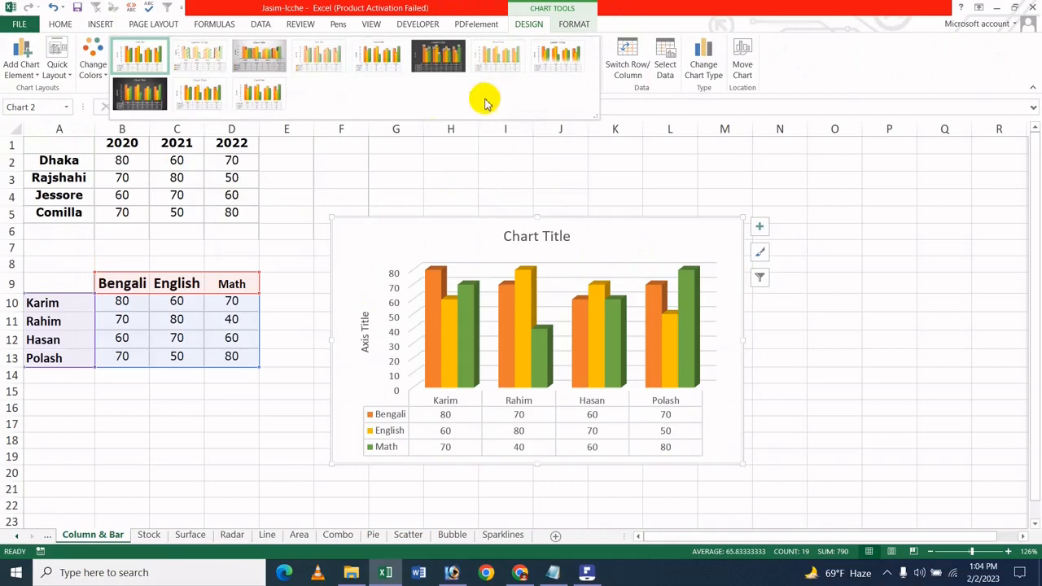
pyautogui.click(249, 93)
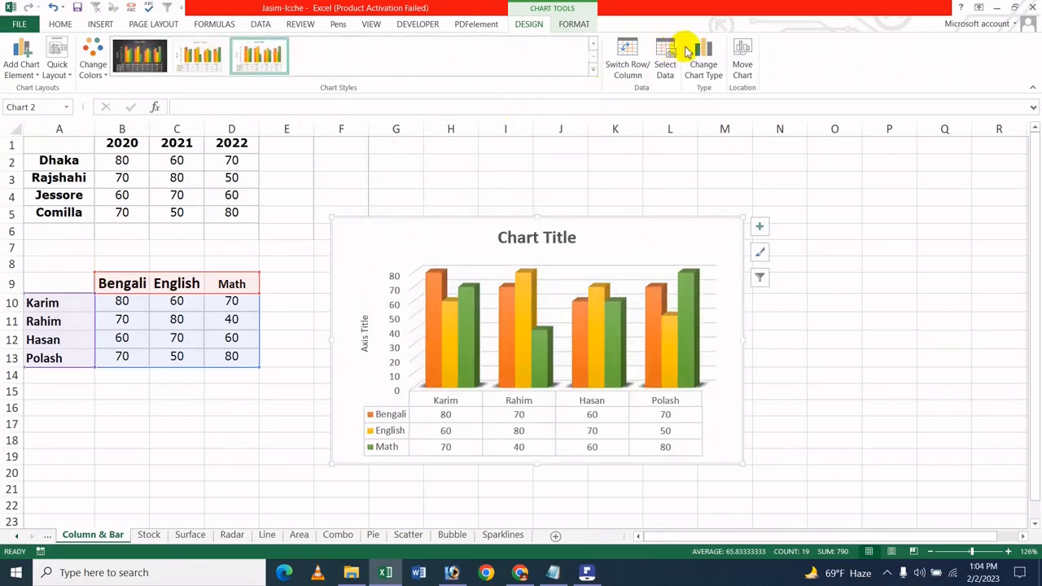
# Step: Swap the chart's rows and columns, swap them back, and view the chart's data source settings without changing them
pyautogui.click(640, 81)
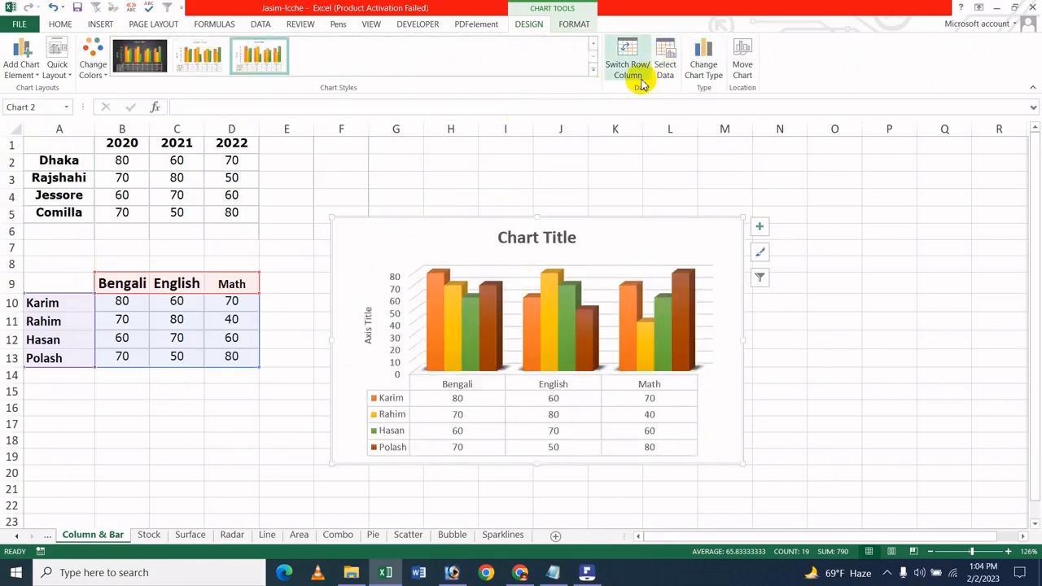
pyautogui.click(640, 78)
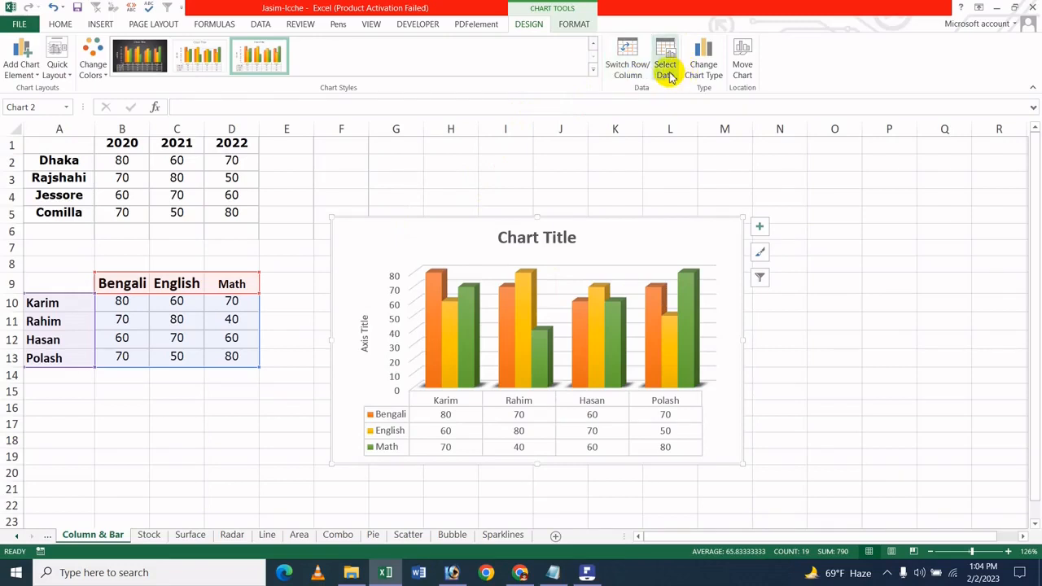
pyautogui.click(666, 73)
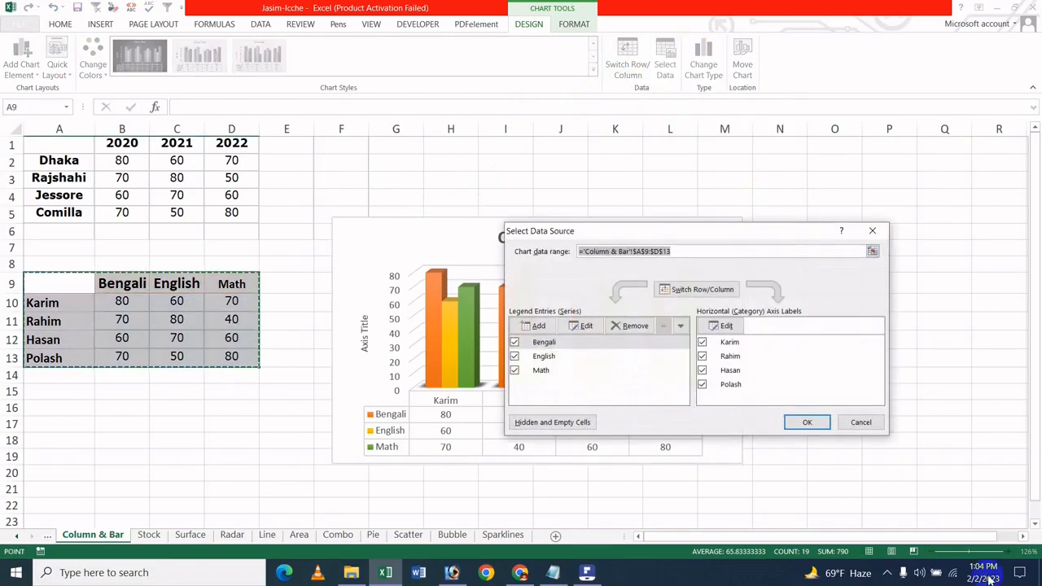
pyautogui.click(869, 233)
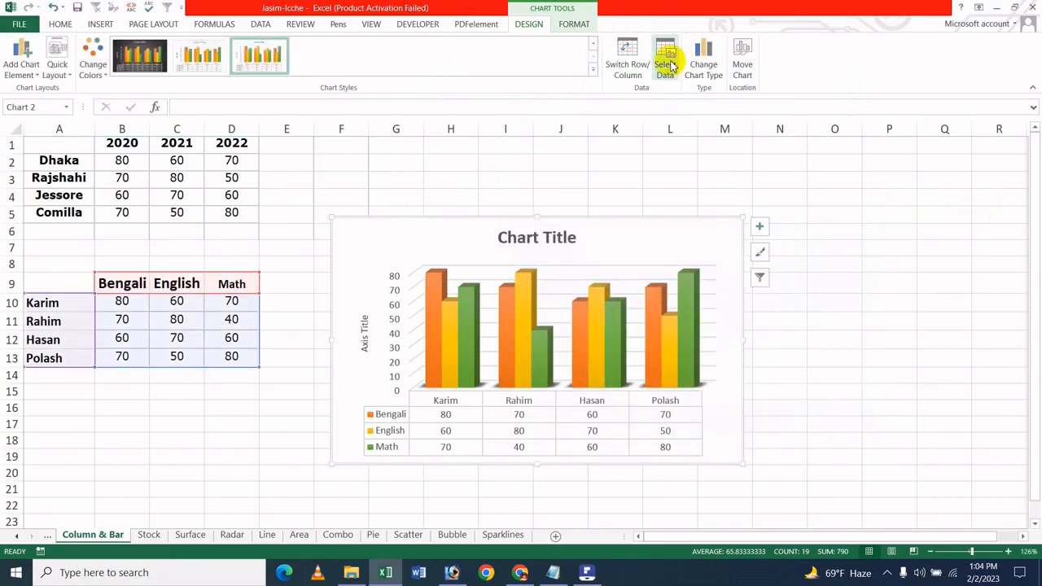
# Step: Preview the clustered, stacked and 3-D column subtypes for the marks chart without applying any of them
pyautogui.click(709, 39)
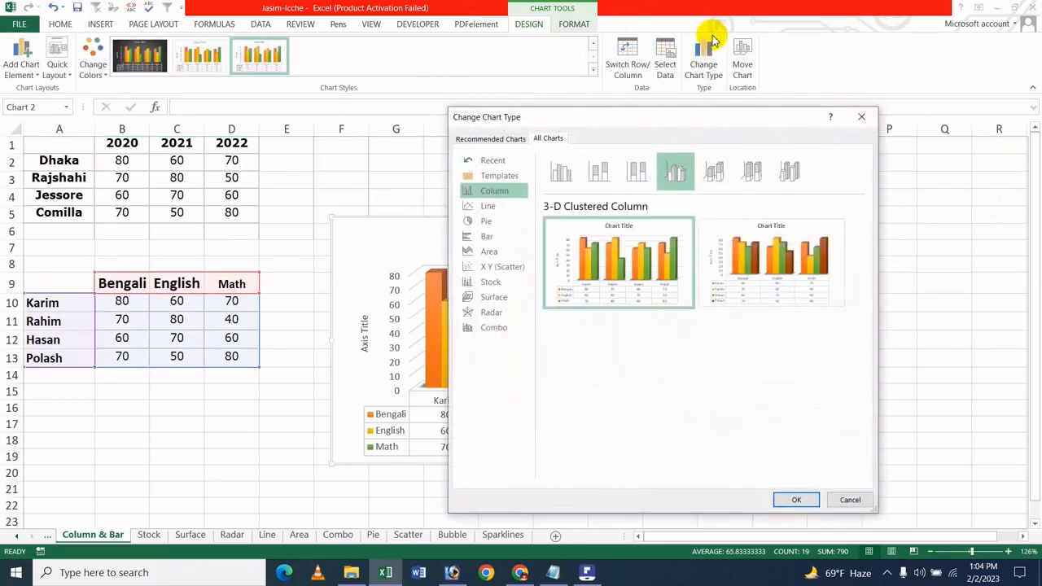
pyautogui.click(714, 171)
pyautogui.click(753, 167)
pyautogui.click(564, 171)
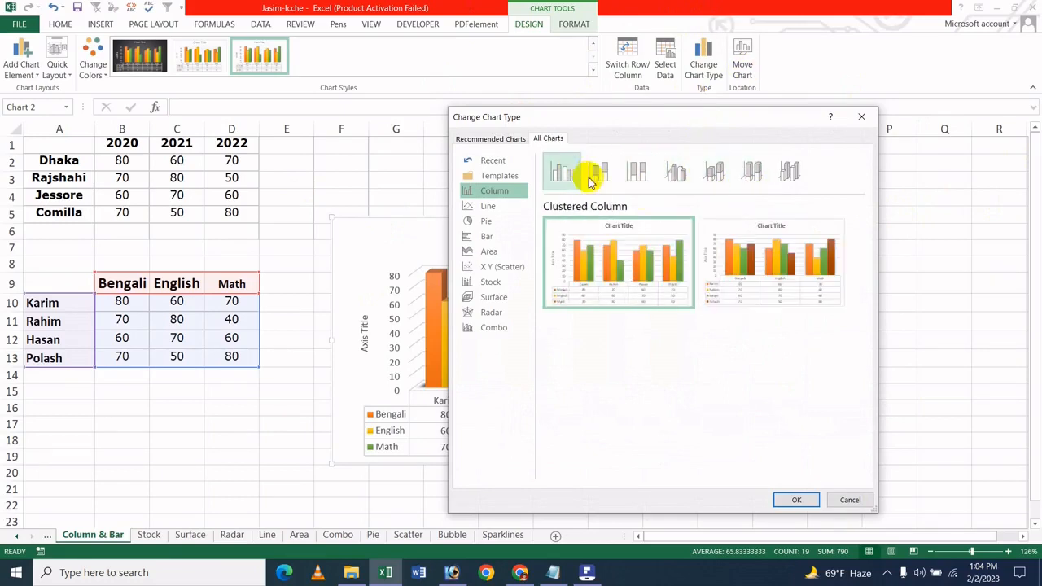
pyautogui.click(714, 173)
pyautogui.click(789, 184)
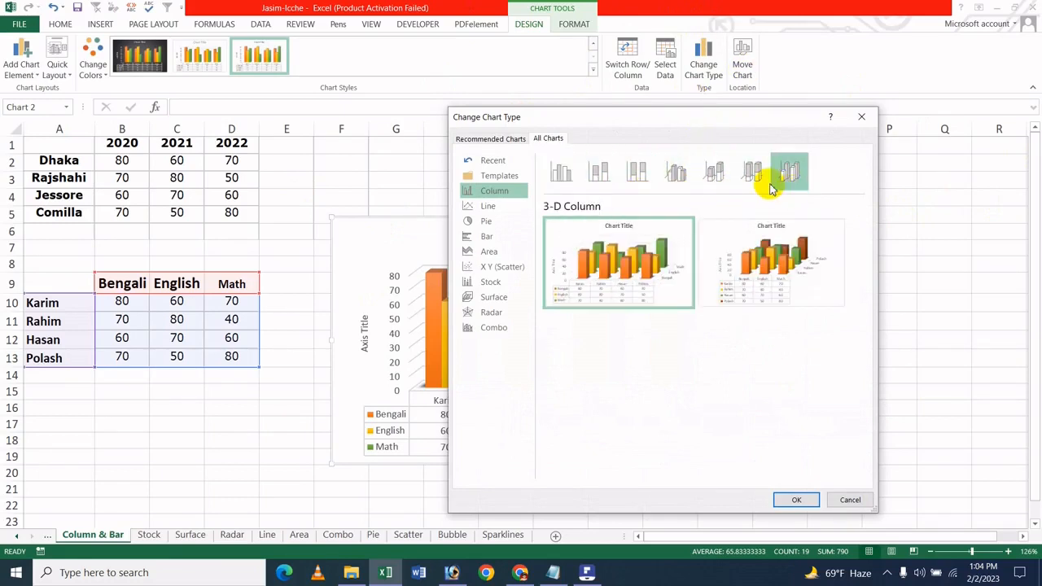
pyautogui.click(765, 184)
pyautogui.click(794, 184)
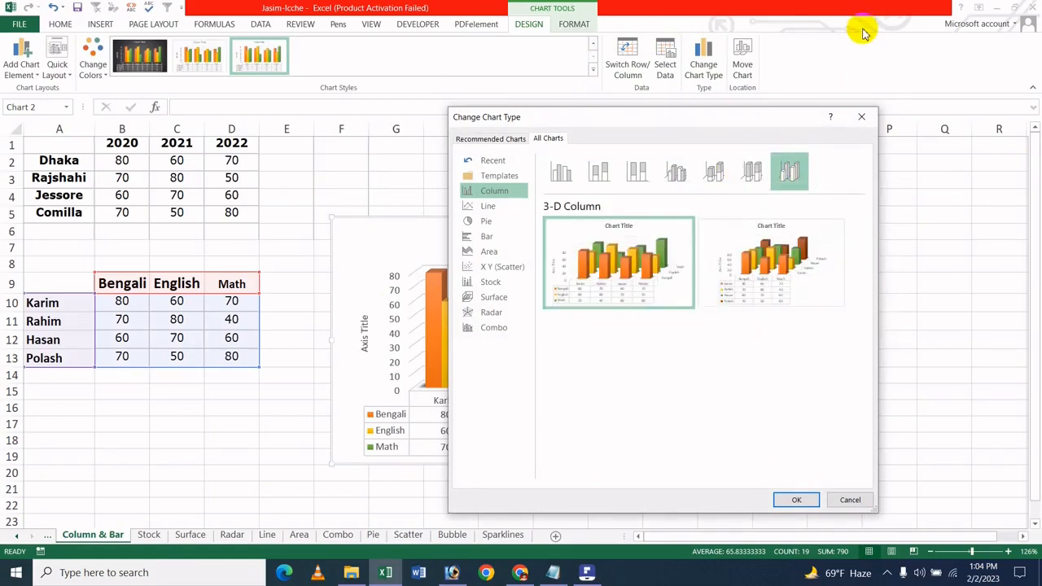
pyautogui.click(861, 117)
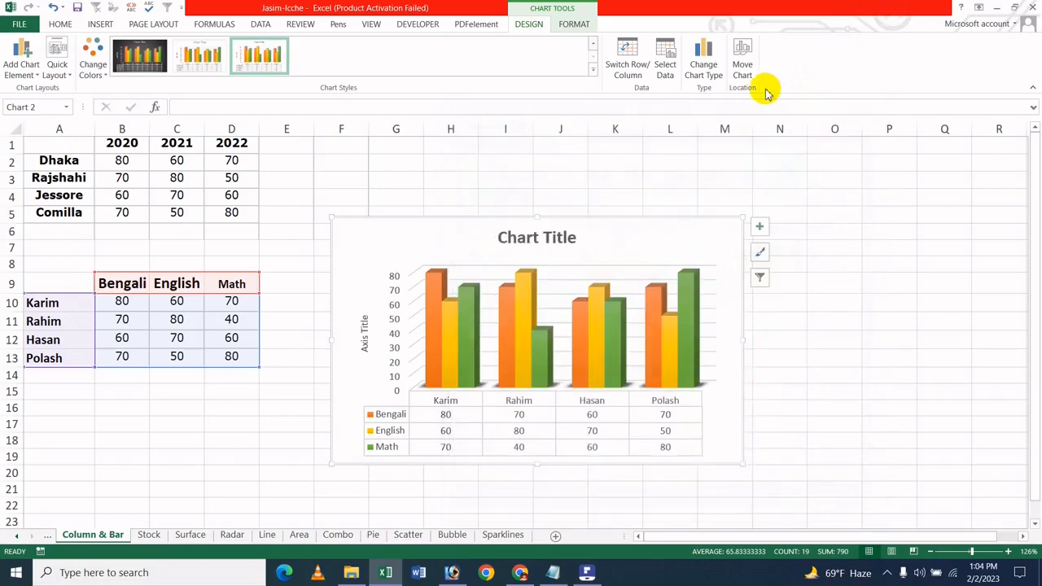
# Step: Change the marks chart to a 3-D 100% Stacked Column chart with the students as categories
pyautogui.click(703, 57)
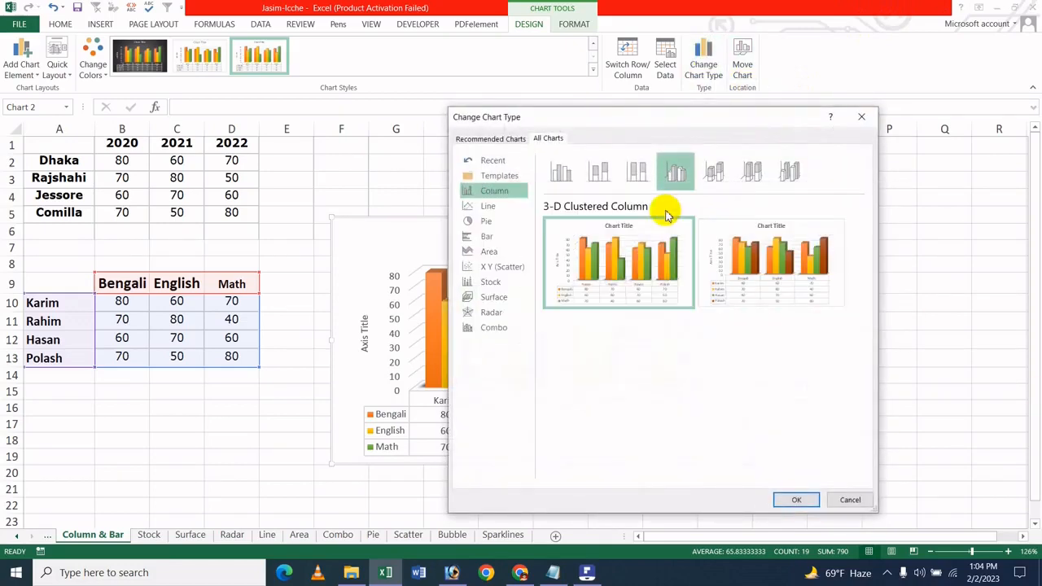
pyautogui.click(740, 171)
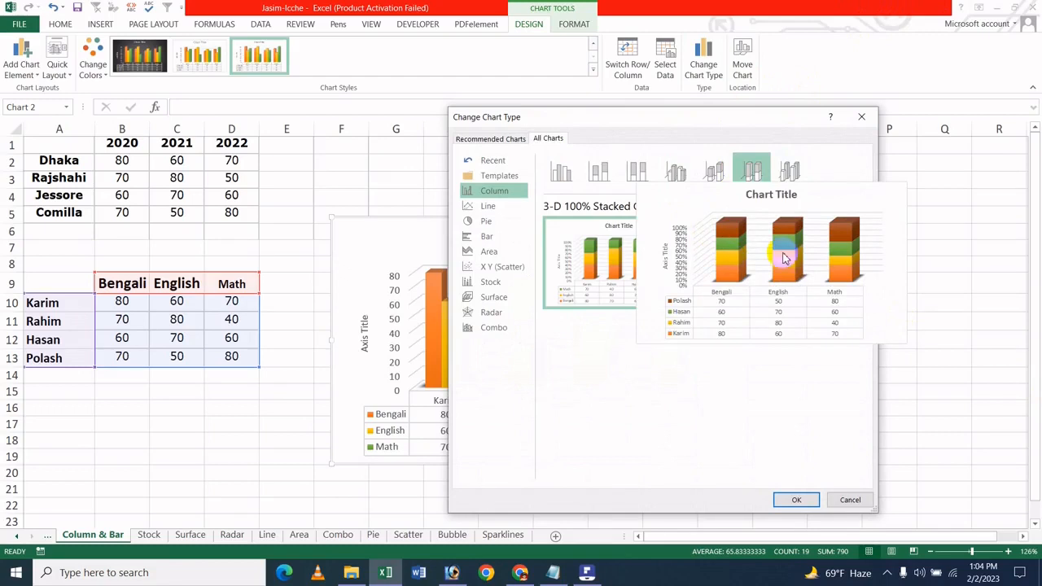
pyautogui.click(706, 244)
pyautogui.click(591, 284)
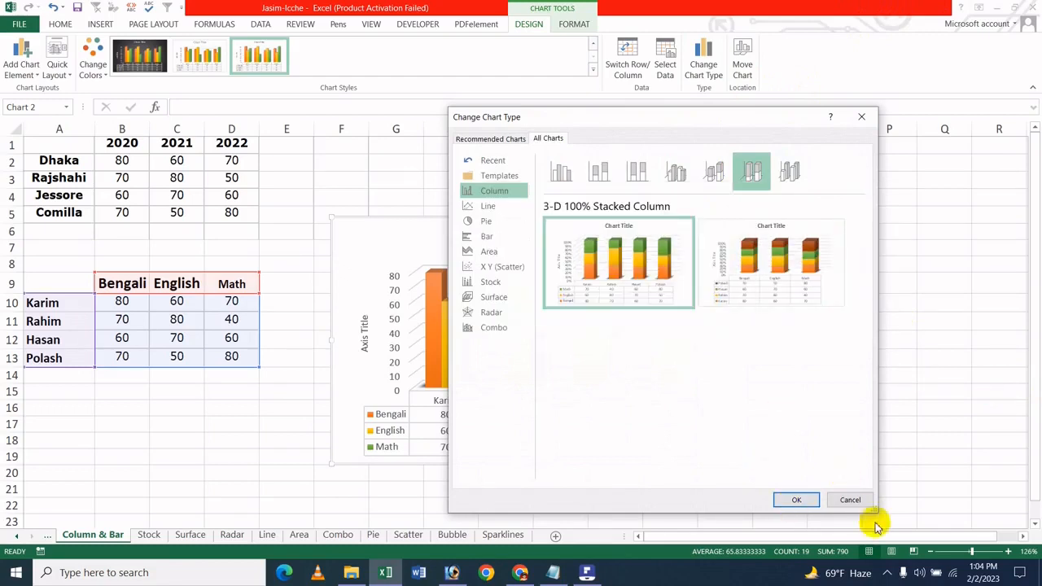
pyautogui.click(796, 500)
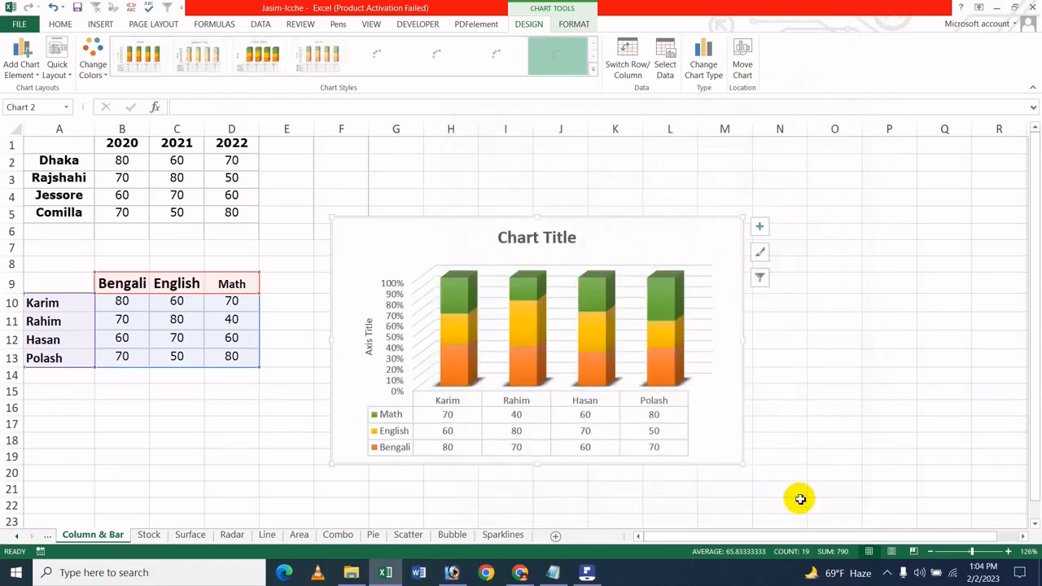
# Step: Examine the chart's placement options and the available axes, axis title and chart title elements
pyautogui.click(744, 71)
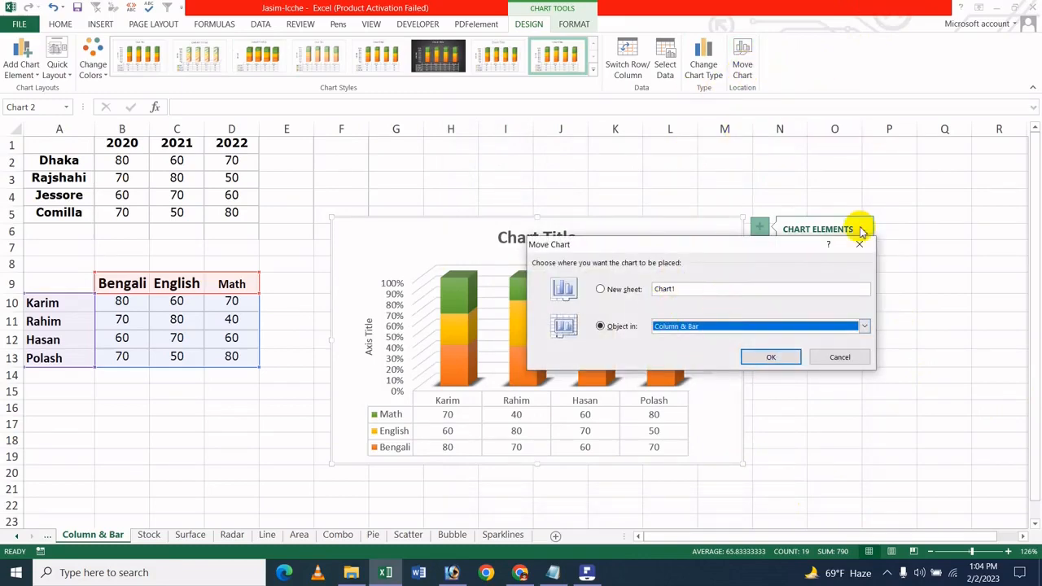
pyautogui.click(859, 243)
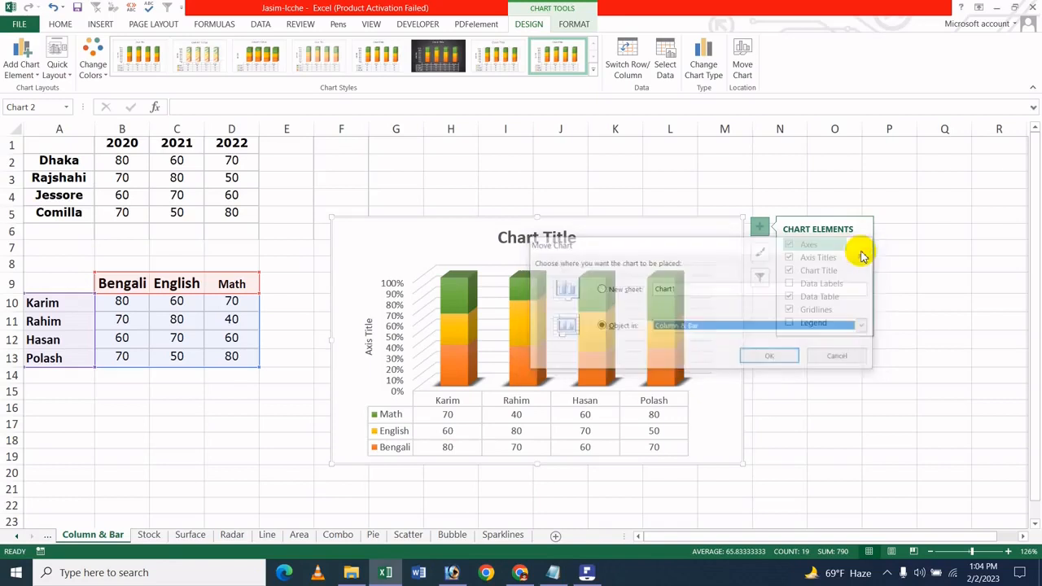
pyautogui.click(28, 55)
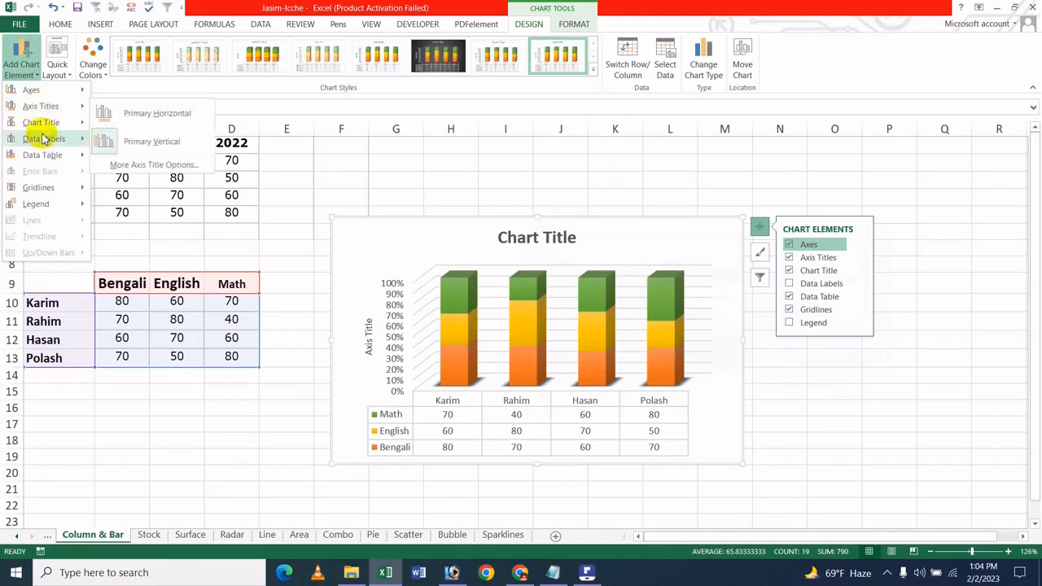
pyautogui.moveTo(63, 89)
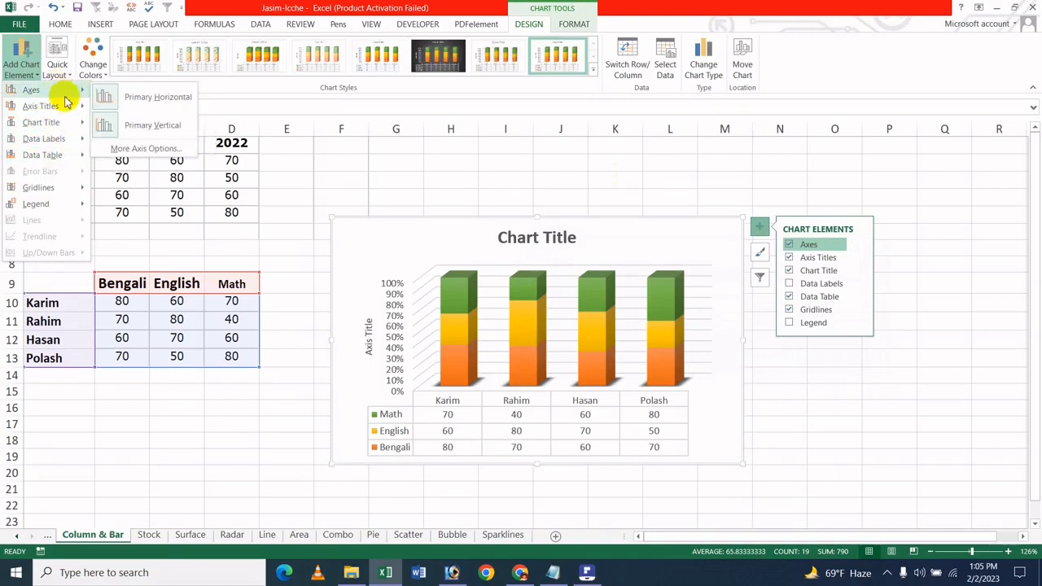
pyautogui.click(696, 5)
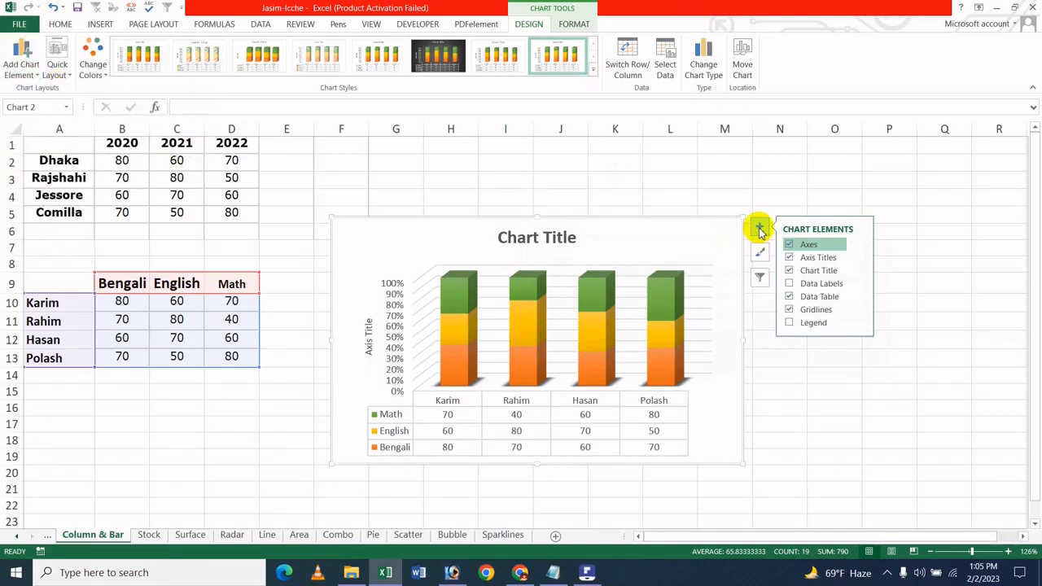
pyautogui.click(760, 229)
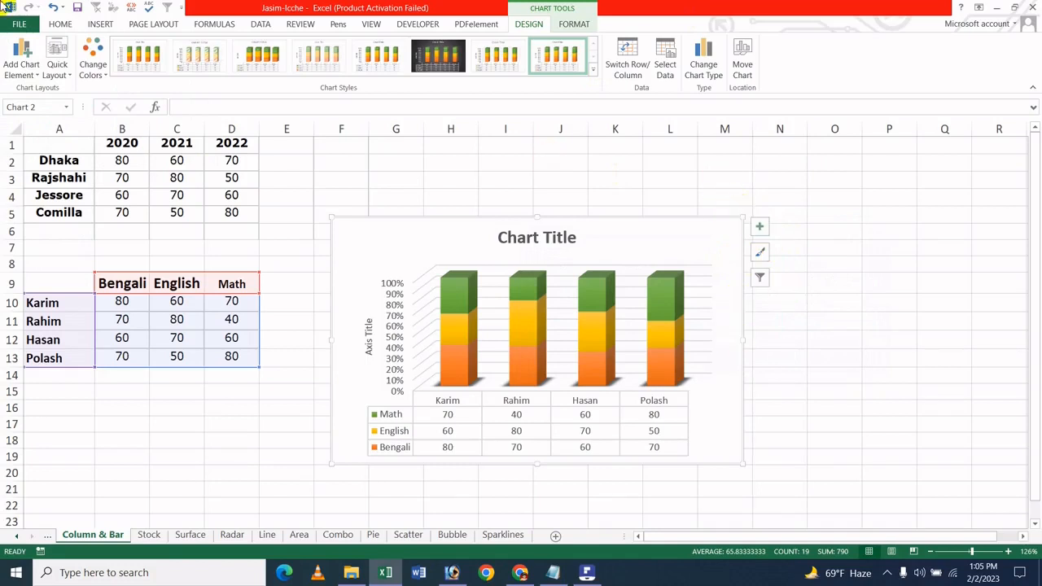
pyautogui.click(37, 72)
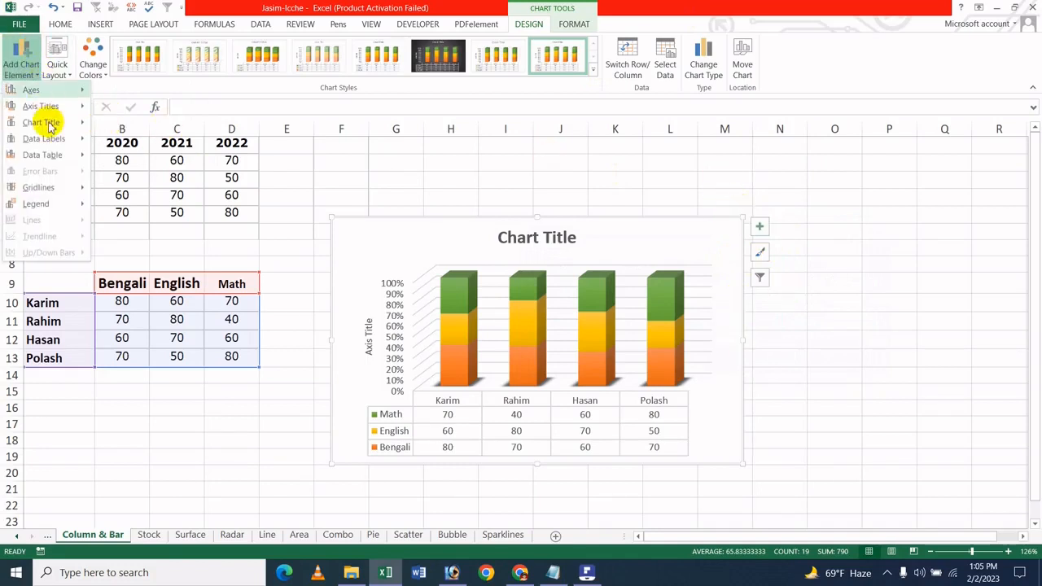
pyautogui.moveTo(57, 122)
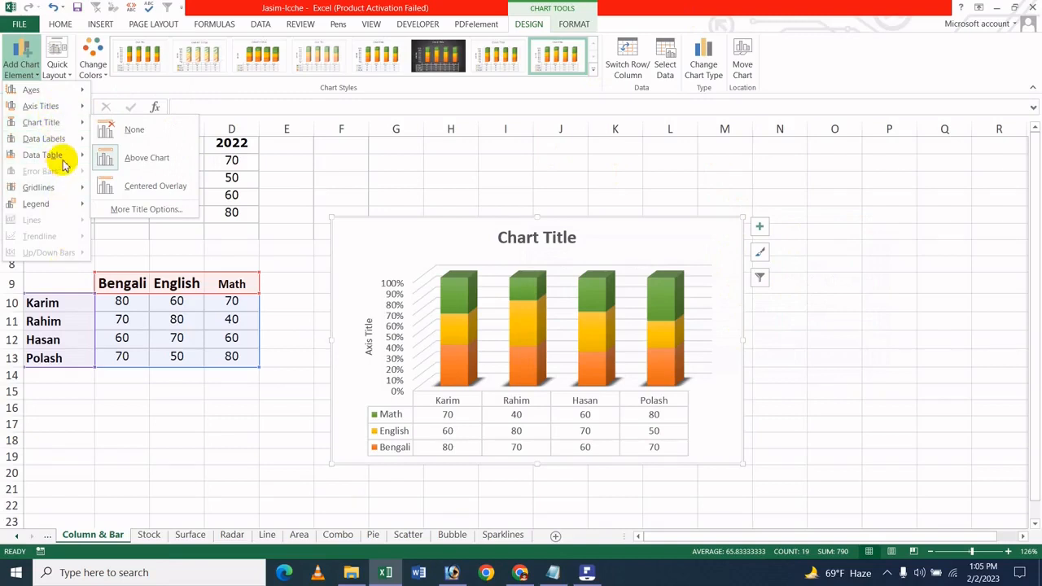
# Step: Examine the list of selectable chart parts and compare the chart's design and formatting commands
pyautogui.click(592, 29)
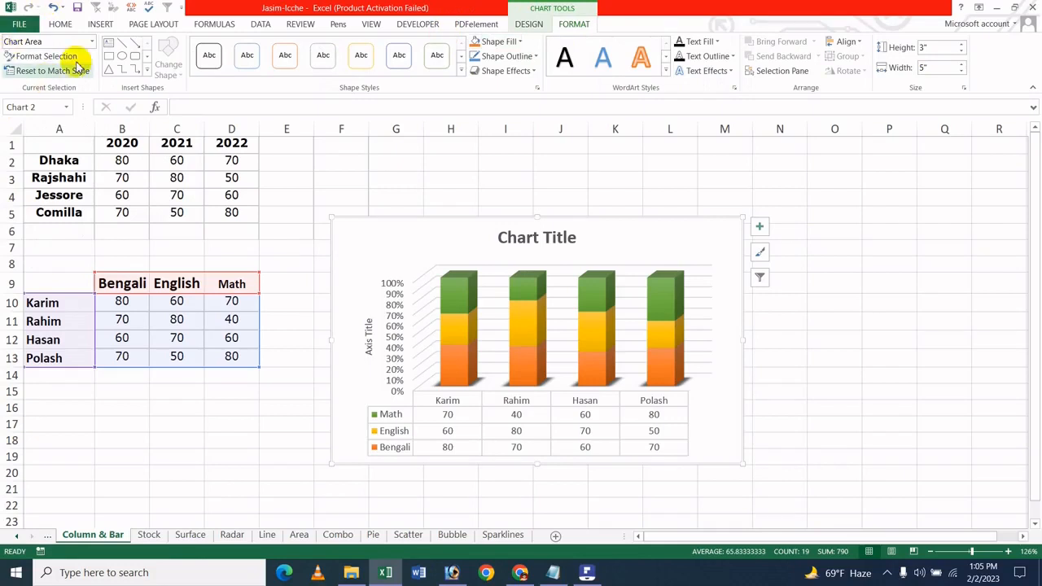
pyautogui.click(92, 42)
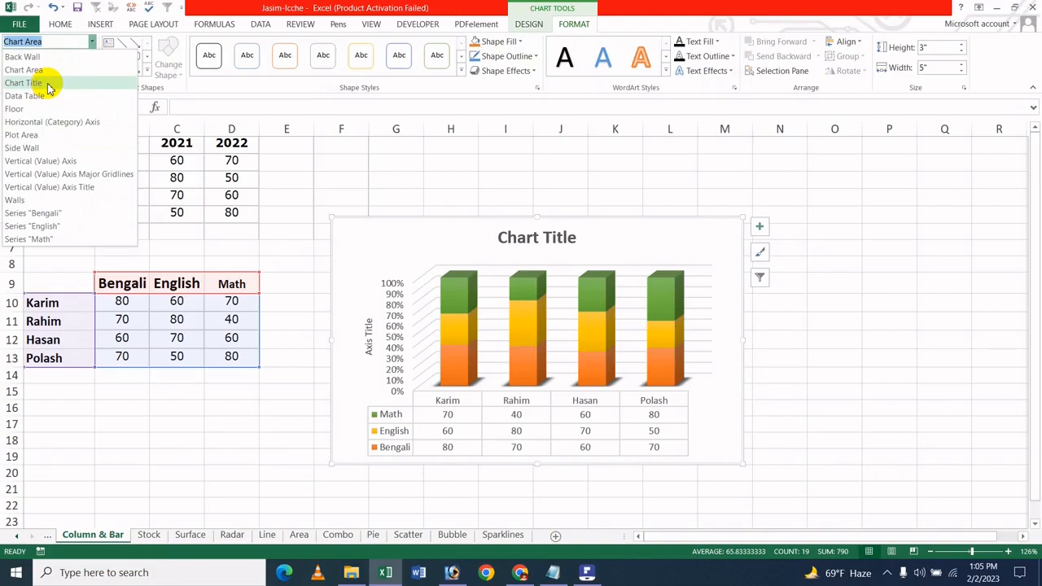
pyautogui.click(274, 7)
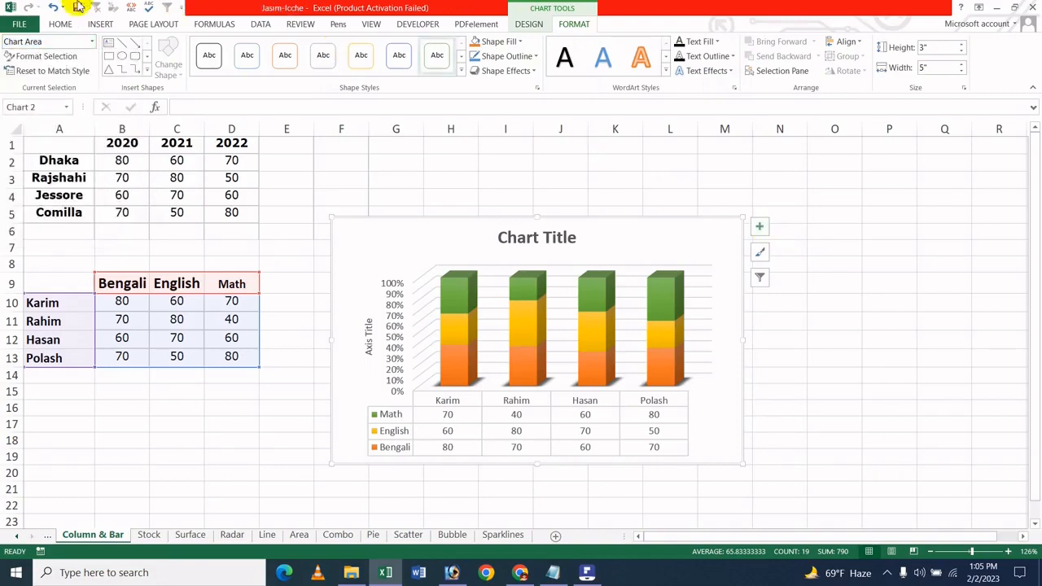
pyautogui.click(530, 27)
pyautogui.click(18, 65)
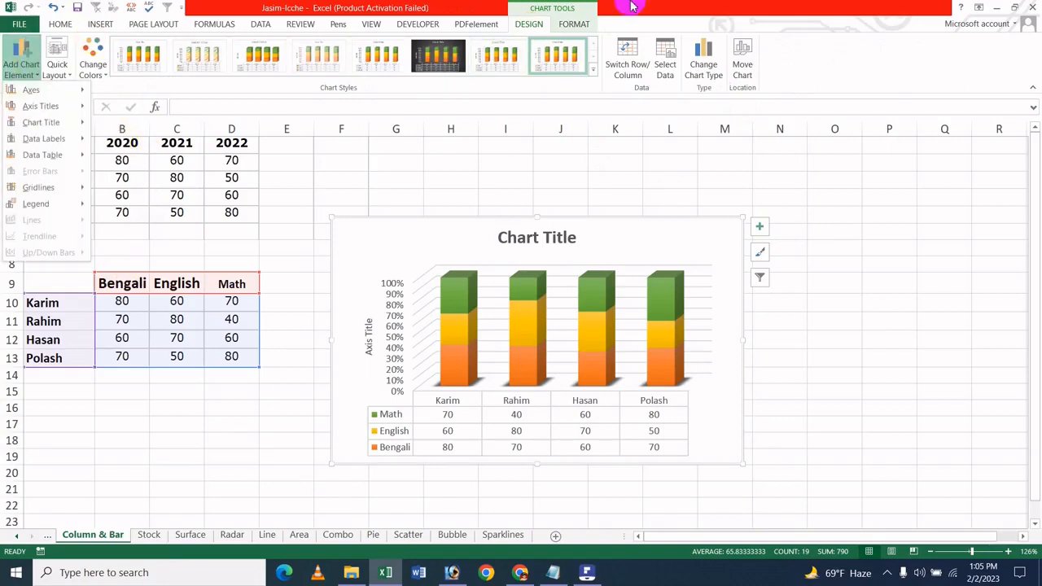
pyautogui.click(572, 27)
pyautogui.click(573, 27)
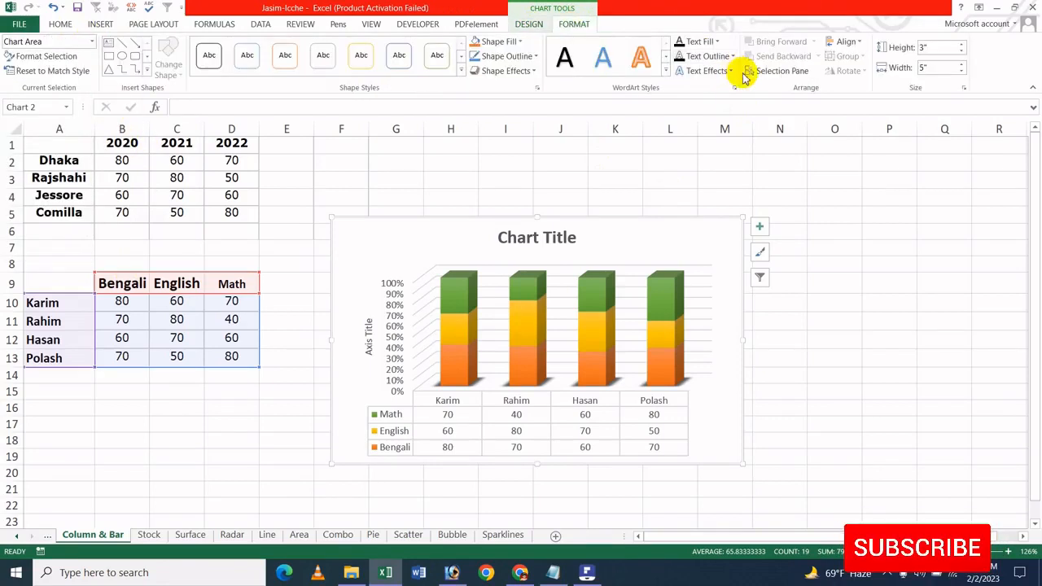
# Step: Show the chart elements checklist, select the chart title and the data table in turn, and show the chart styles
pyautogui.click(759, 227)
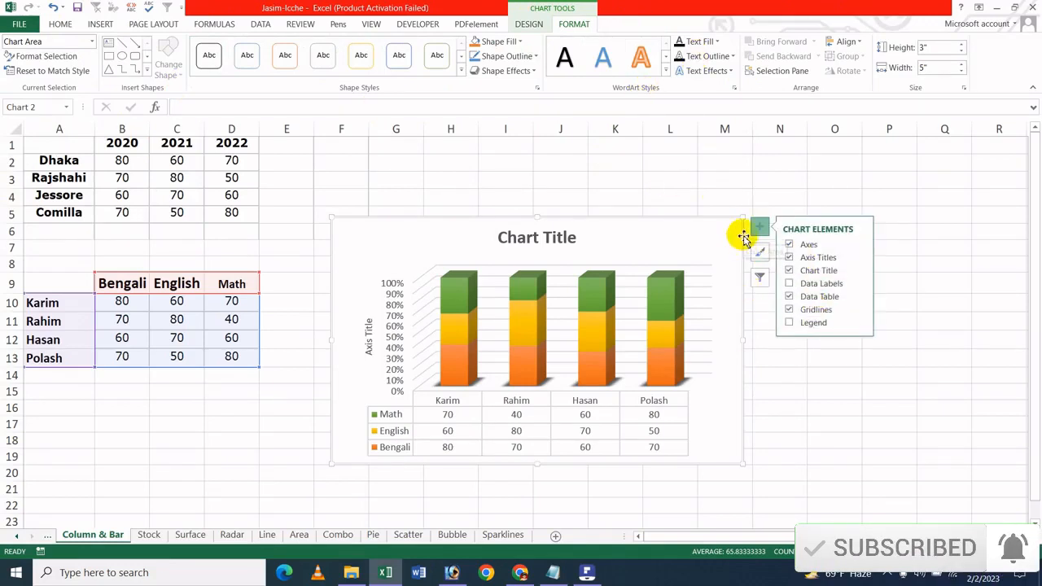
pyautogui.click(64, 41)
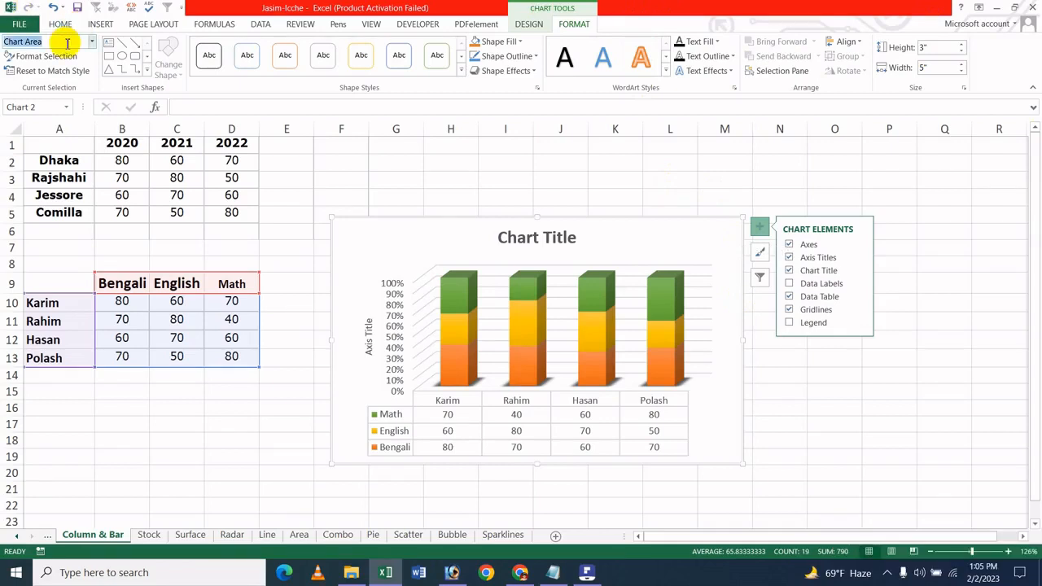
pyautogui.click(92, 41)
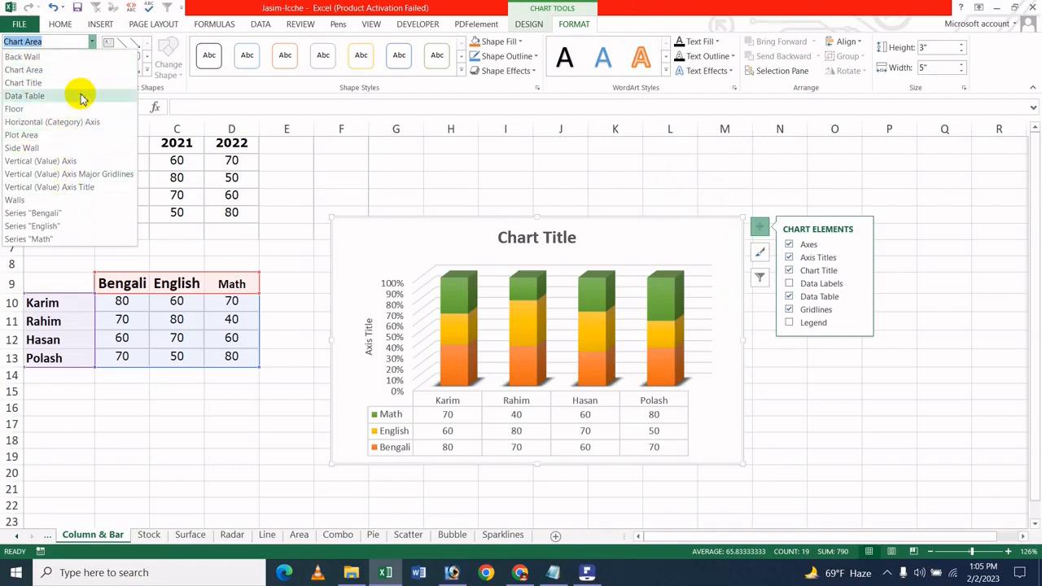
pyautogui.click(31, 82)
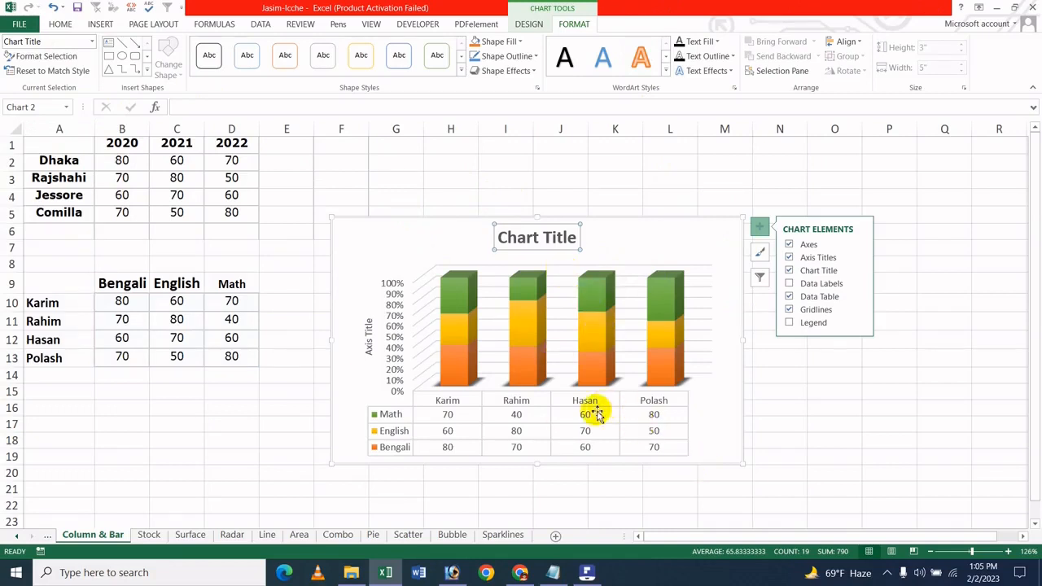
pyautogui.click(392, 415)
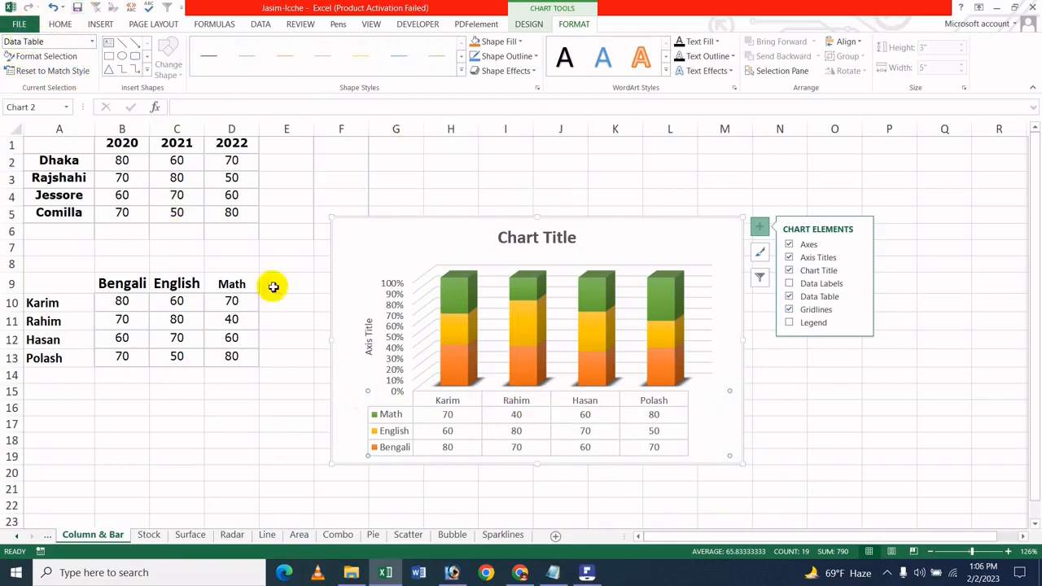
pyautogui.press('Down')
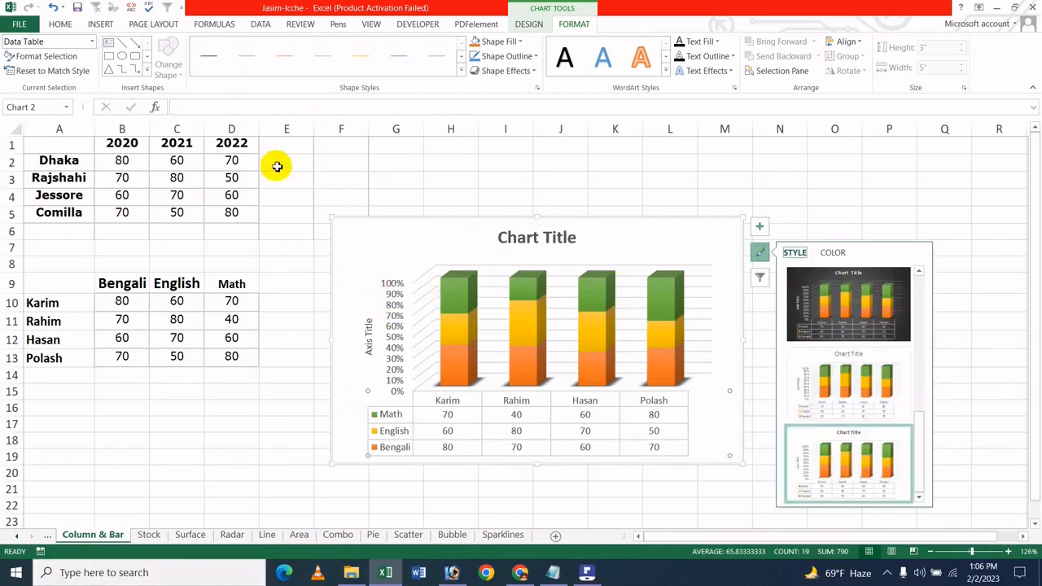
# Step: Select the Bengali series as the current chart element and open its data series formatting options
pyautogui.click(92, 40)
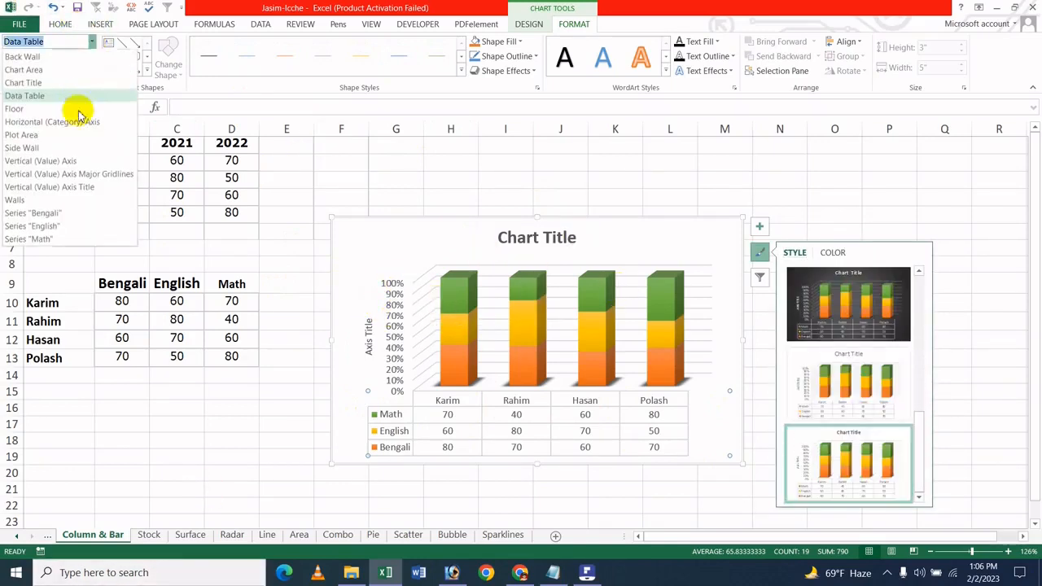
pyautogui.click(60, 213)
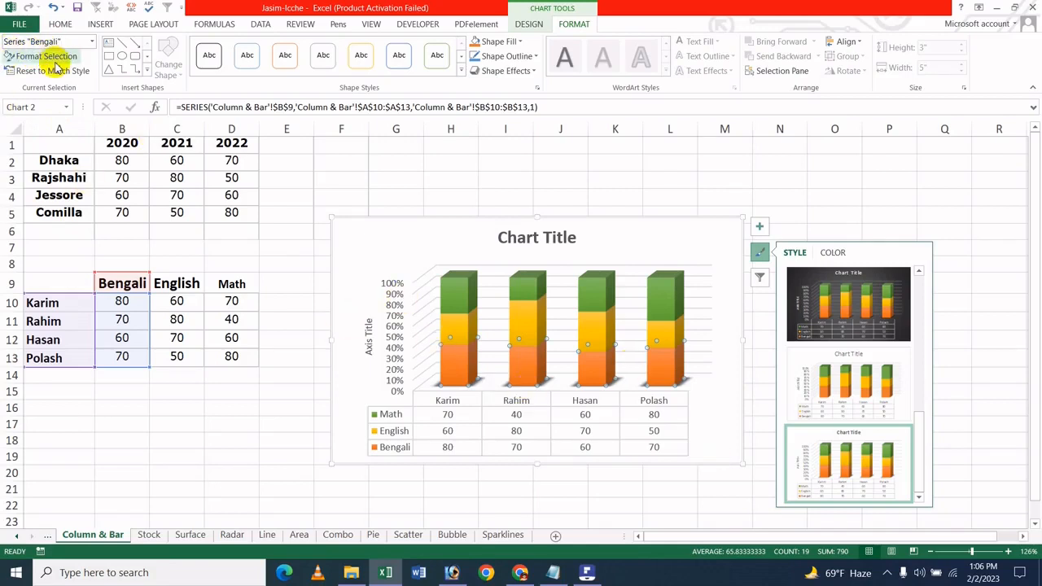
pyautogui.click(51, 58)
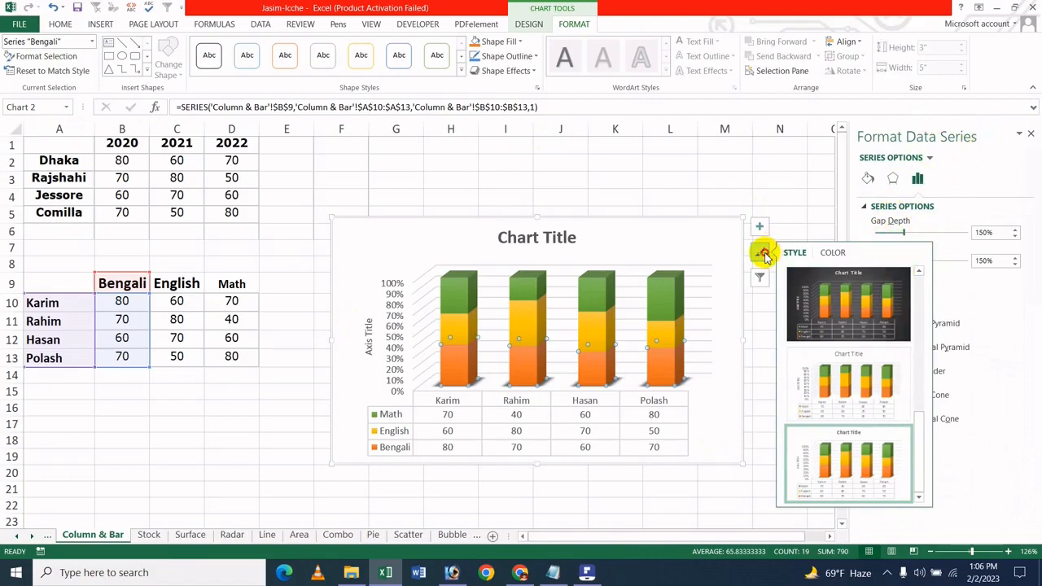
# Step: Set the Bengali series' gap depth to 353% and its gap width to 127%
pyautogui.click(764, 255)
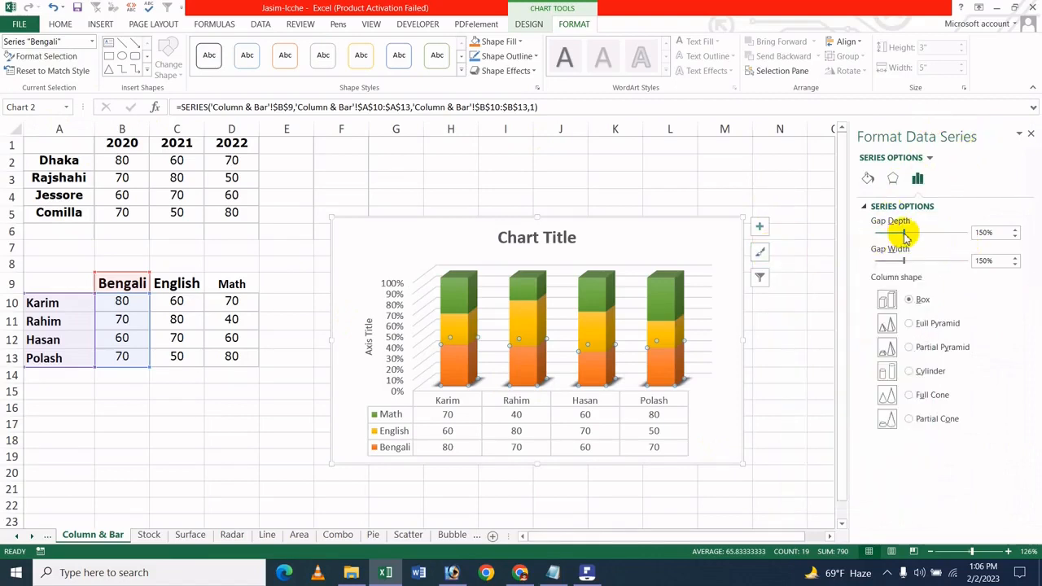
pyautogui.moveTo(904, 235); pyautogui.dragTo(940, 239)
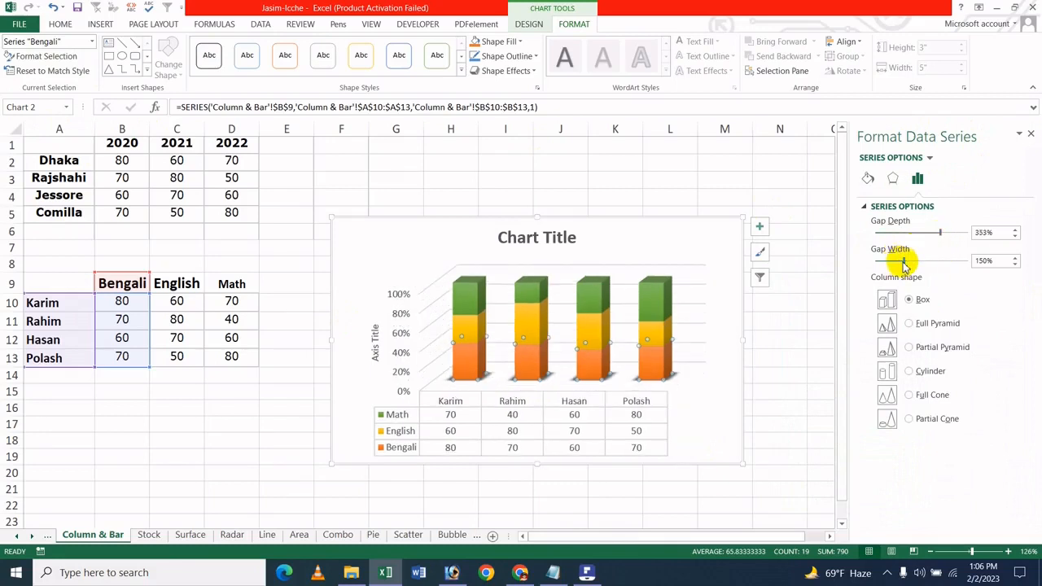
pyautogui.moveTo(919, 264); pyautogui.dragTo(894, 264)
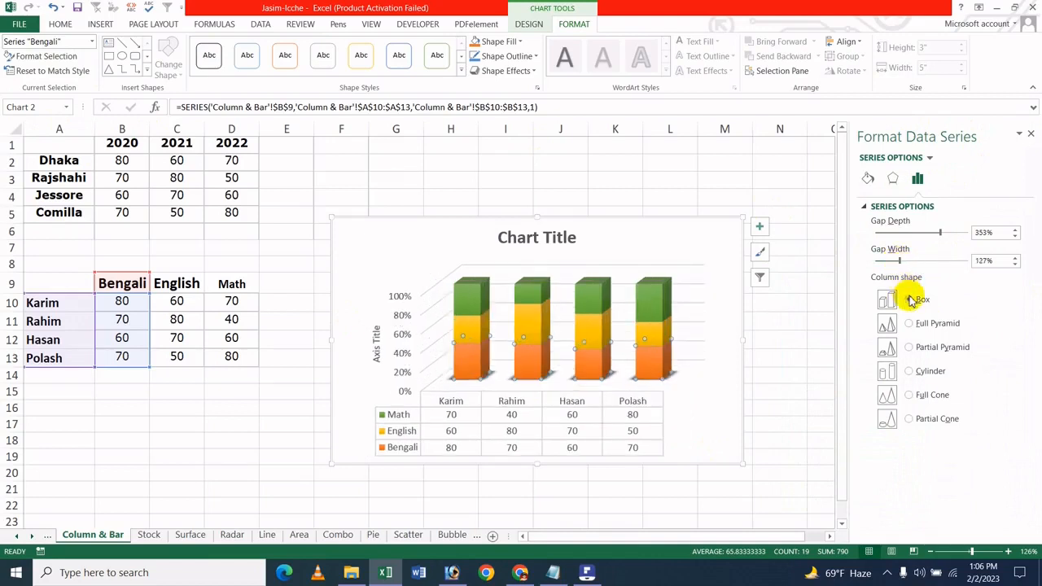
# Step: Try the Partial Pyramid column shape on the Bengali series and settle on Full Cone
pyautogui.click(922, 372)
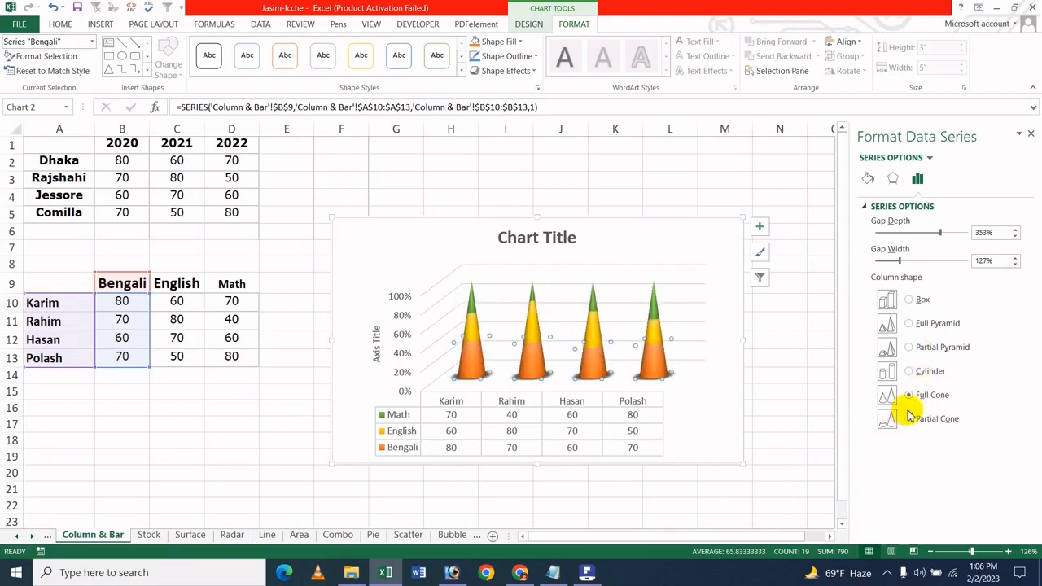
pyautogui.click(907, 347)
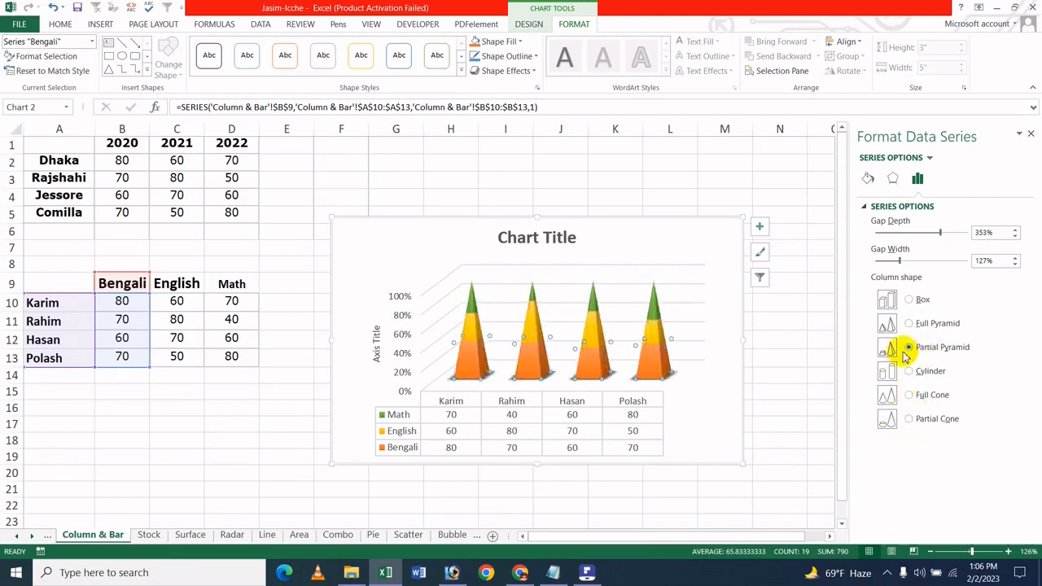
pyautogui.click(926, 371)
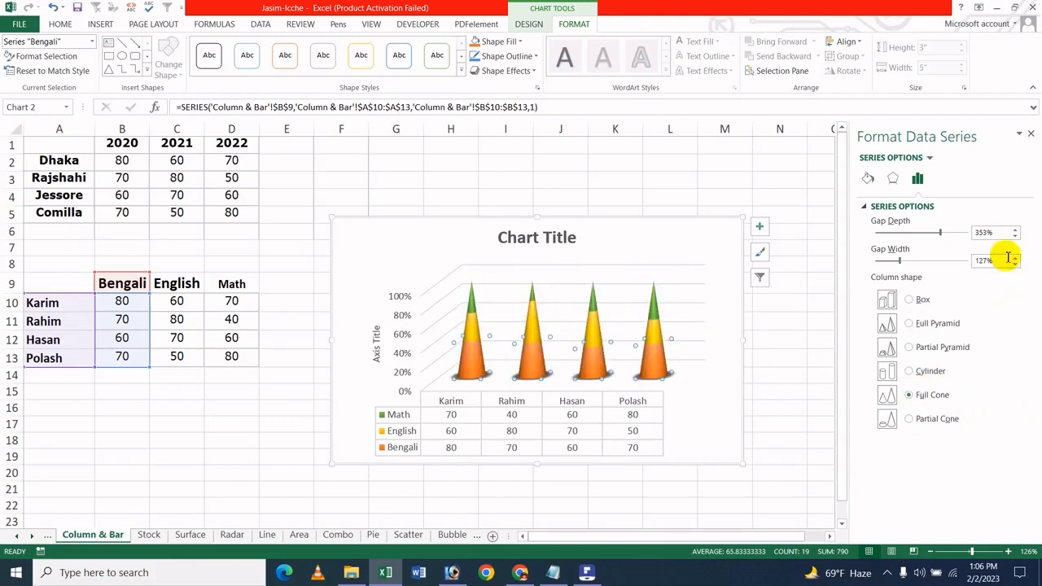
# Step: Fill the Bengali series with solid red at 43% transparency
pyautogui.click(868, 177)
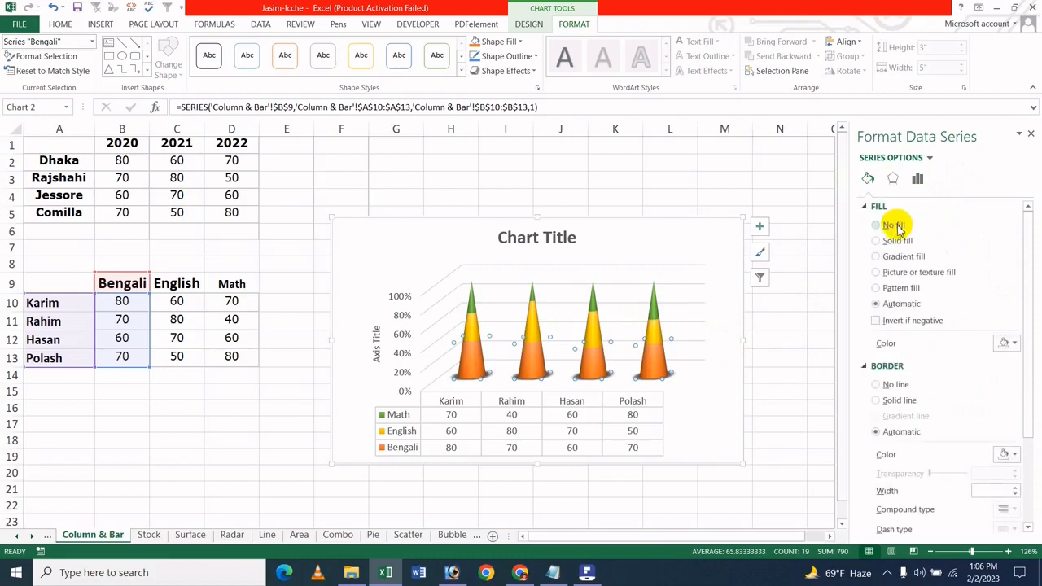
pyautogui.click(1006, 343)
pyautogui.click(936, 445)
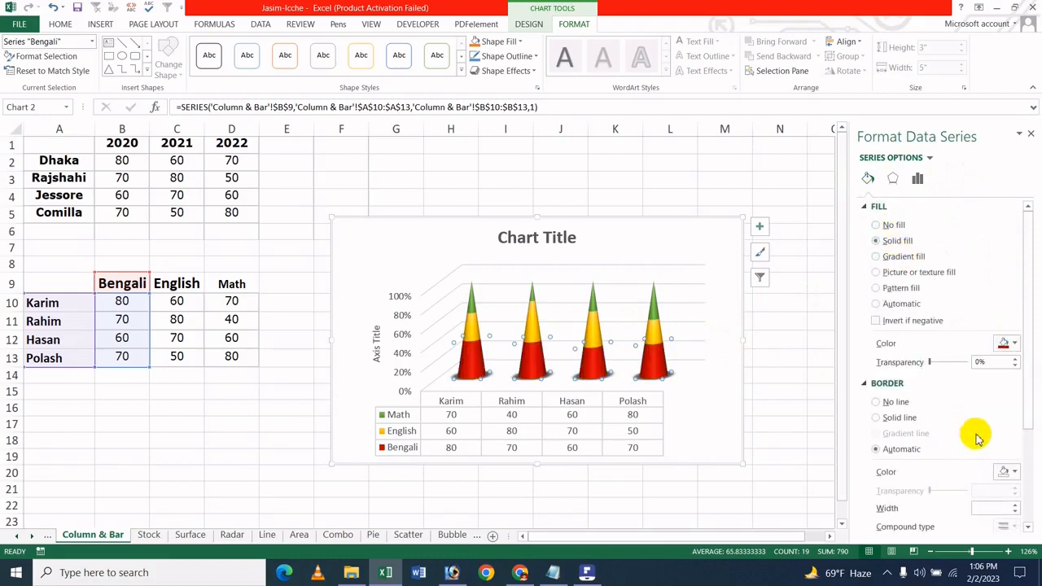
pyautogui.scroll(-1, 974, 382)
pyautogui.moveTo(946, 331); pyautogui.dragTo(947, 330)
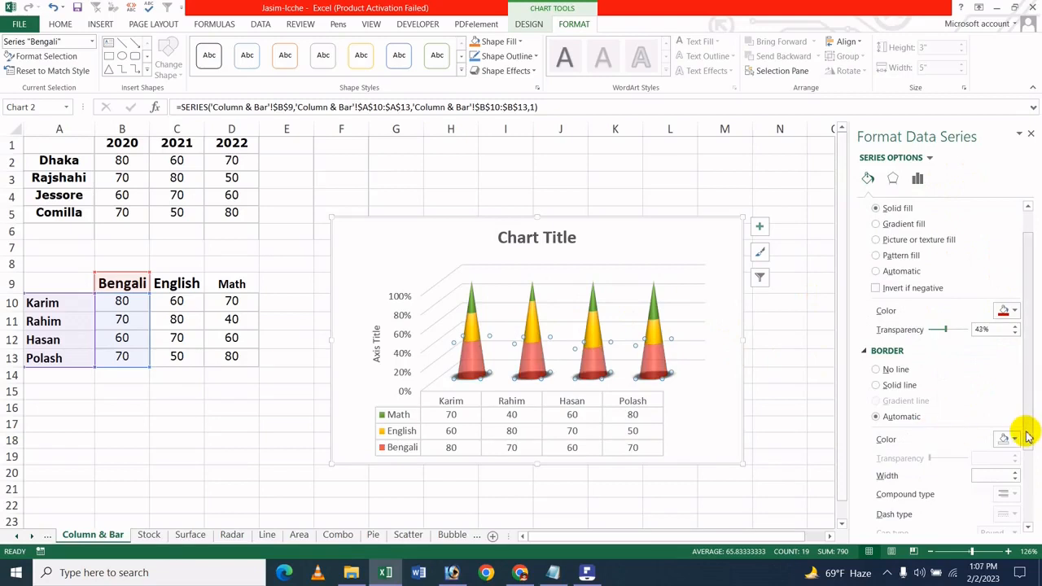
# Step: Try a blue outline on the Bengali series and finish with a solid red border 12 pt wide
pyautogui.click(1009, 439)
pyautogui.click(992, 381)
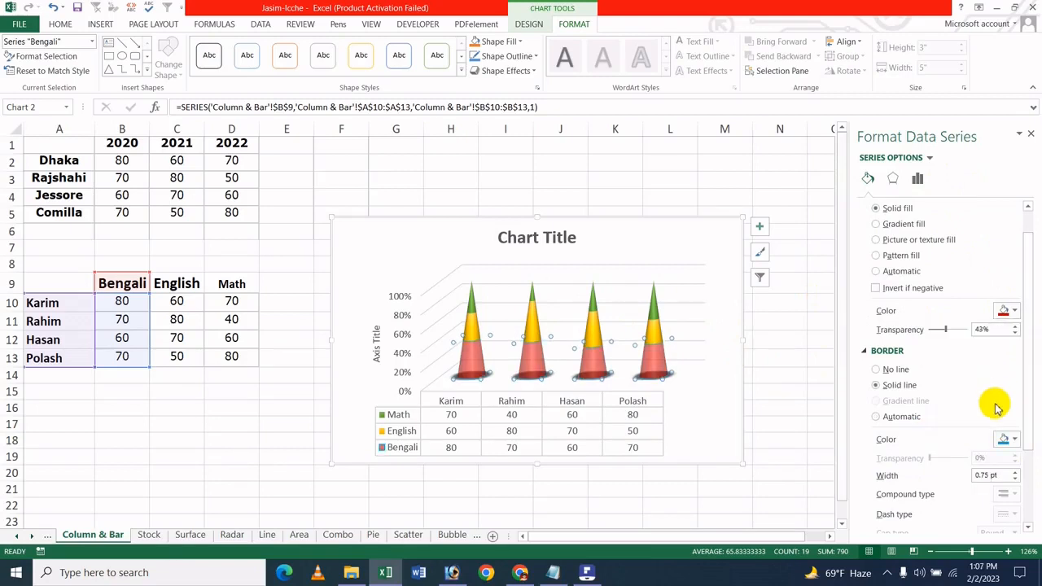
pyautogui.scroll(-3, 996, 402)
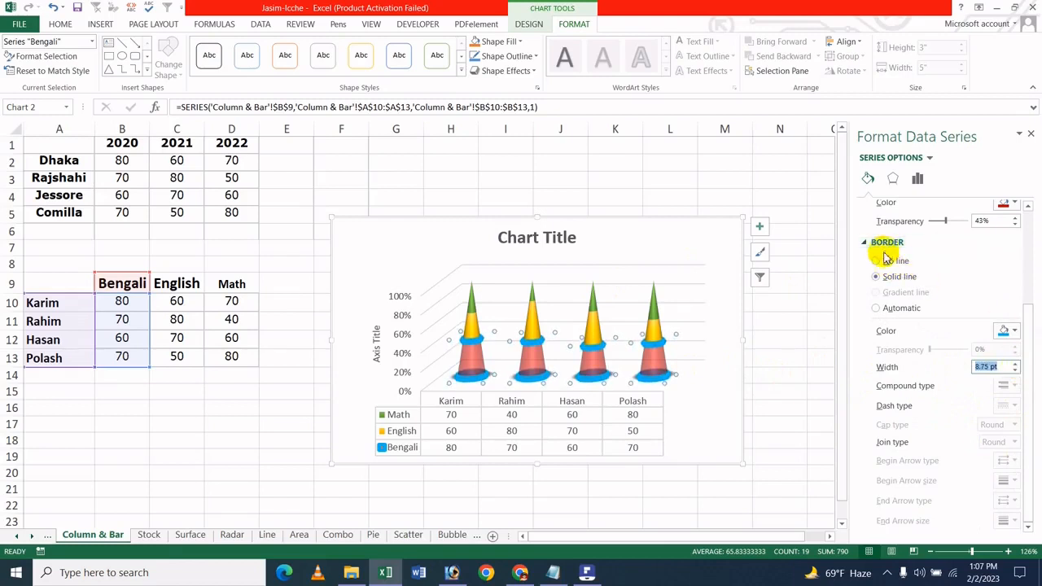
pyautogui.click(1009, 330)
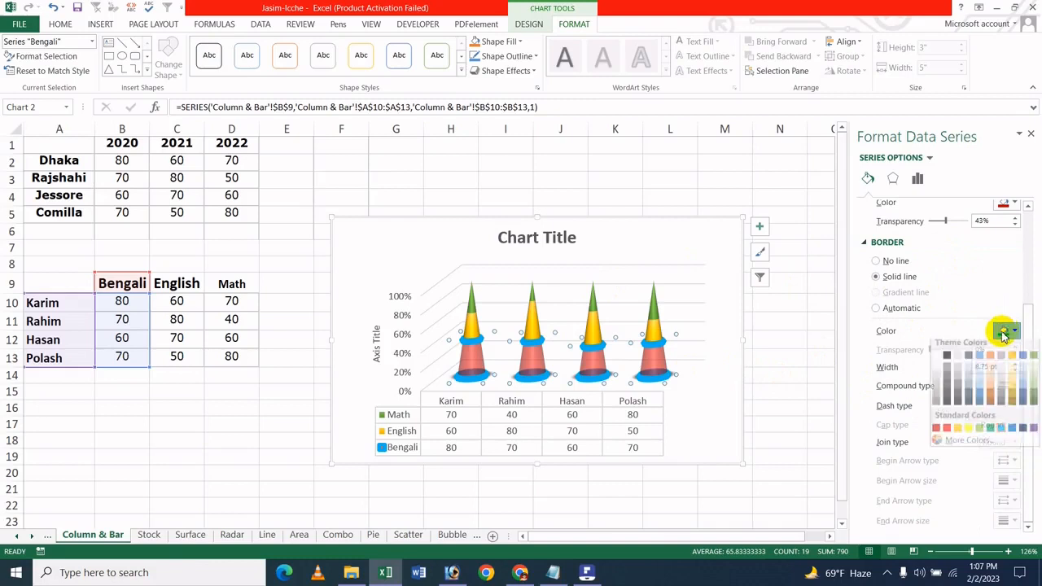
pyautogui.click(946, 433)
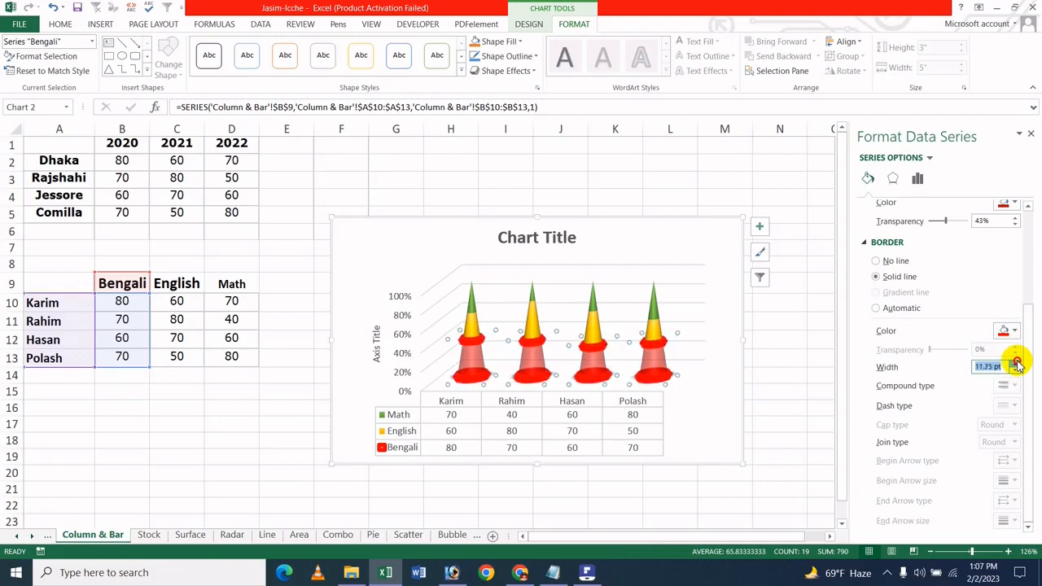
pyautogui.click(1016, 363)
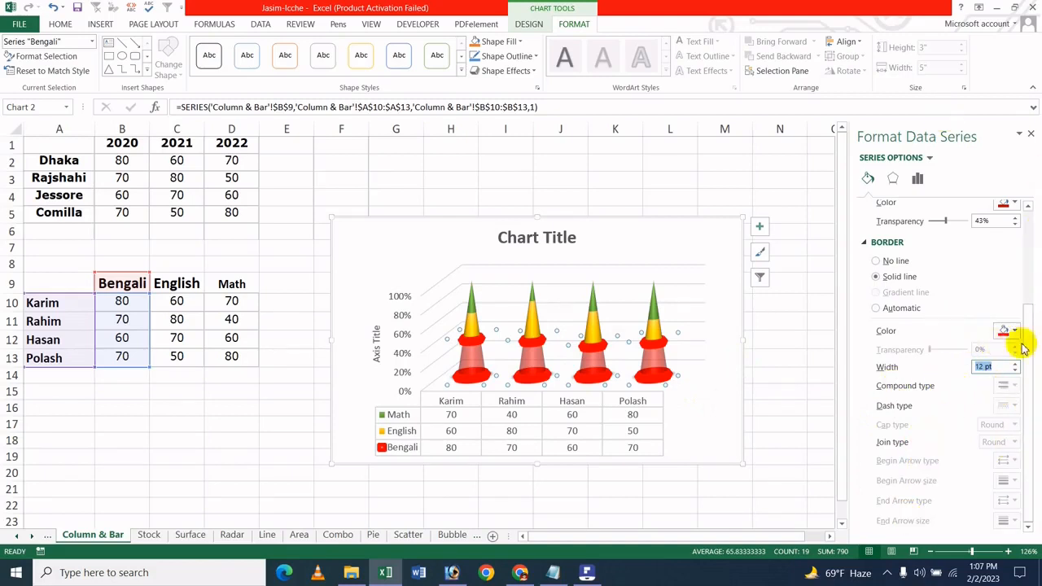
# Step: Close the data series formatting options and switch to the other open application's window
pyautogui.scroll(3, 1000, 349)
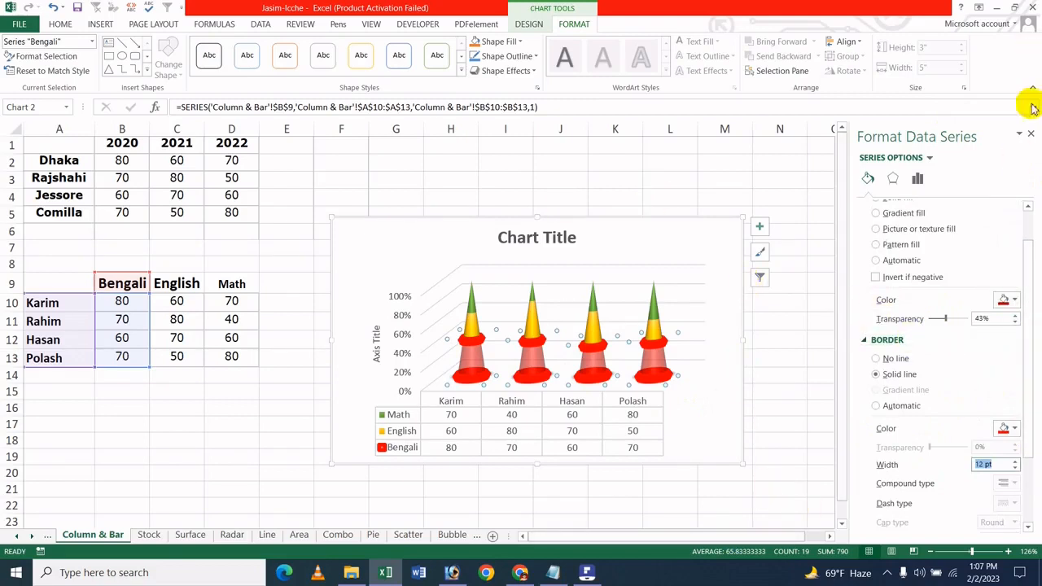
pyautogui.click(1031, 134)
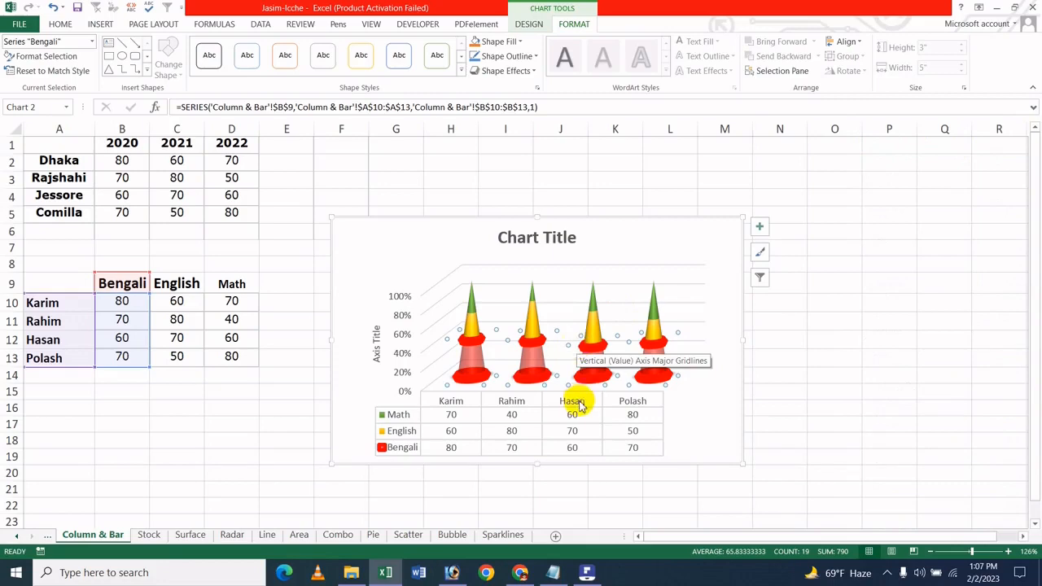
pyautogui.click(588, 574)
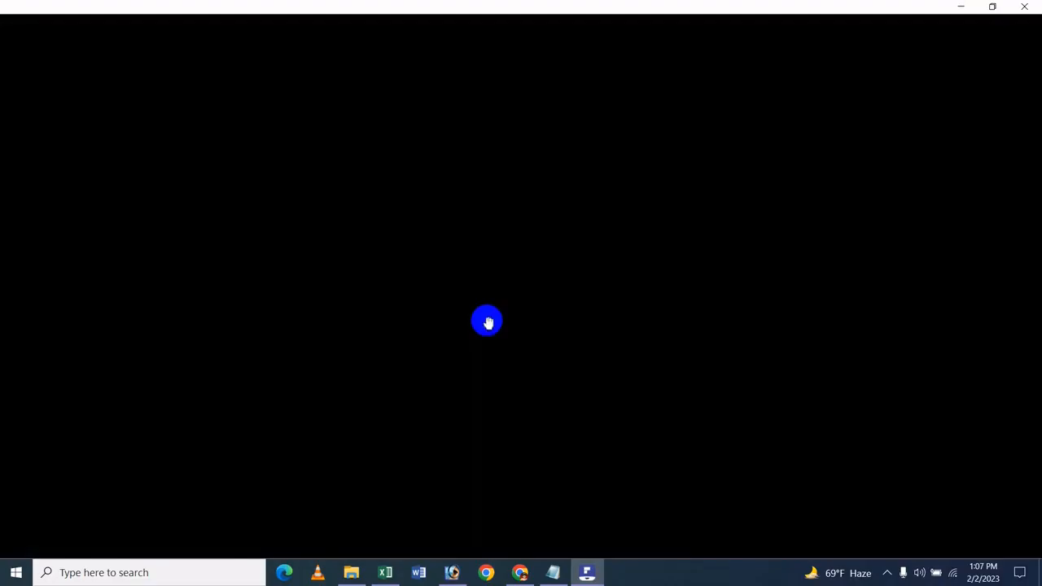